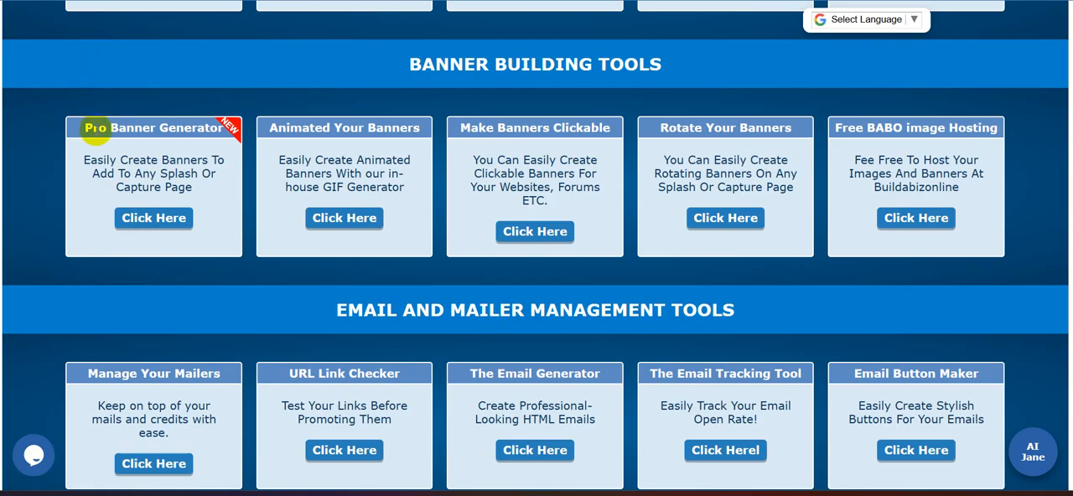
- Open the Pro Banner Generator and apply the template with the laptop character image and the "Yes! Show Me" button
{"action": "left_click", "coordinate": [150, 219]}
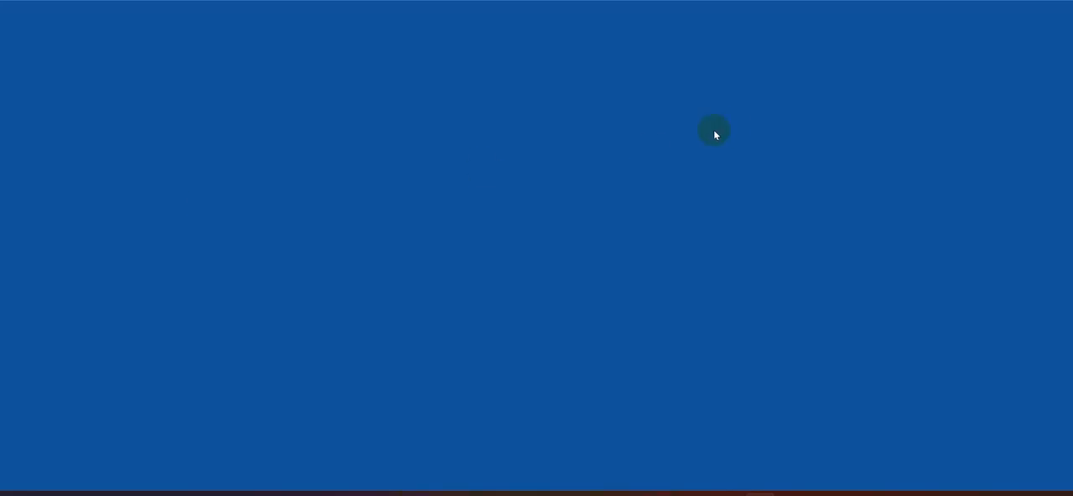
{"action": "scroll", "coordinate": [716, 127], "scroll_direction": "down", "scroll_amount": 2}
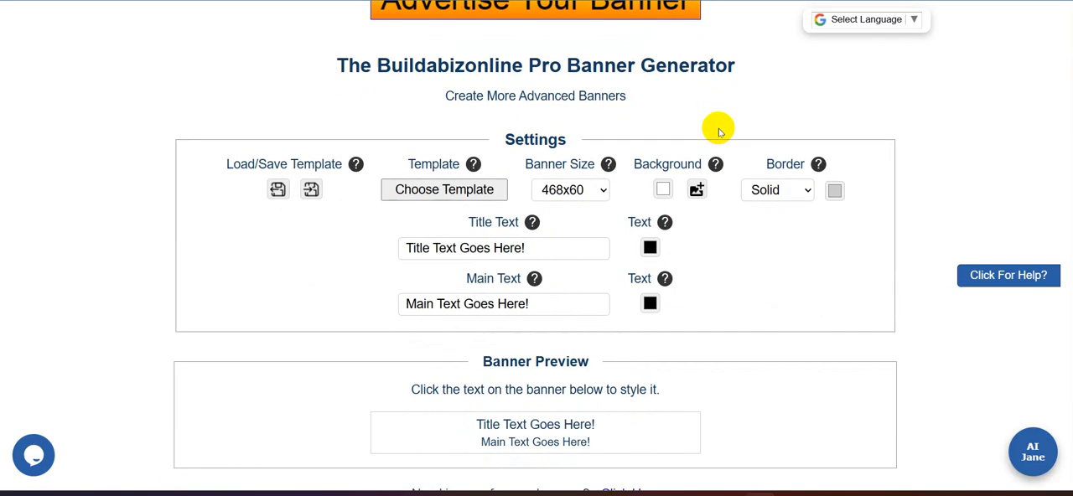
{"action": "scroll", "coordinate": [705, 127], "scroll_direction": "down", "scroll_amount": 1}
{"action": "left_click", "coordinate": [472, 126]}
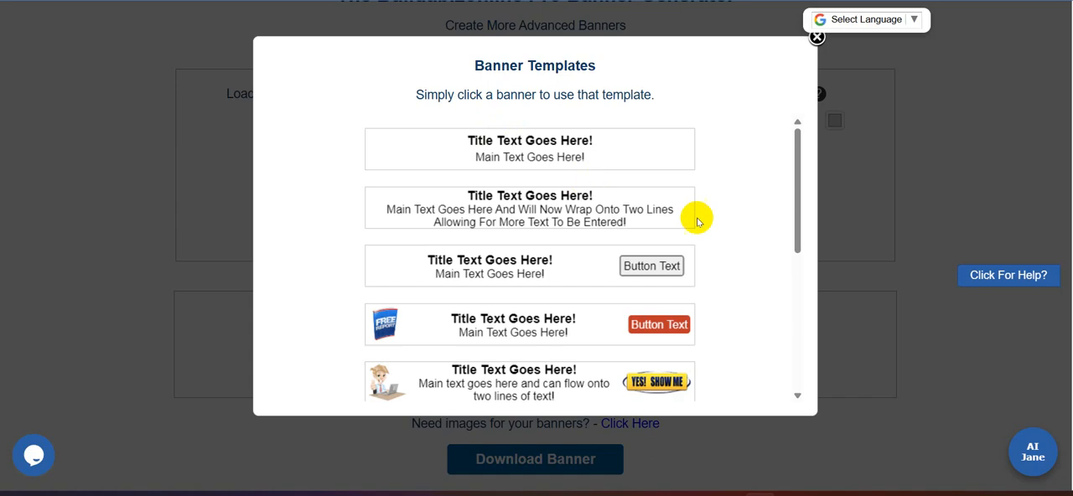
{"action": "left_click_drag", "start_coordinate": [797, 166], "coordinate": [843, 153]}
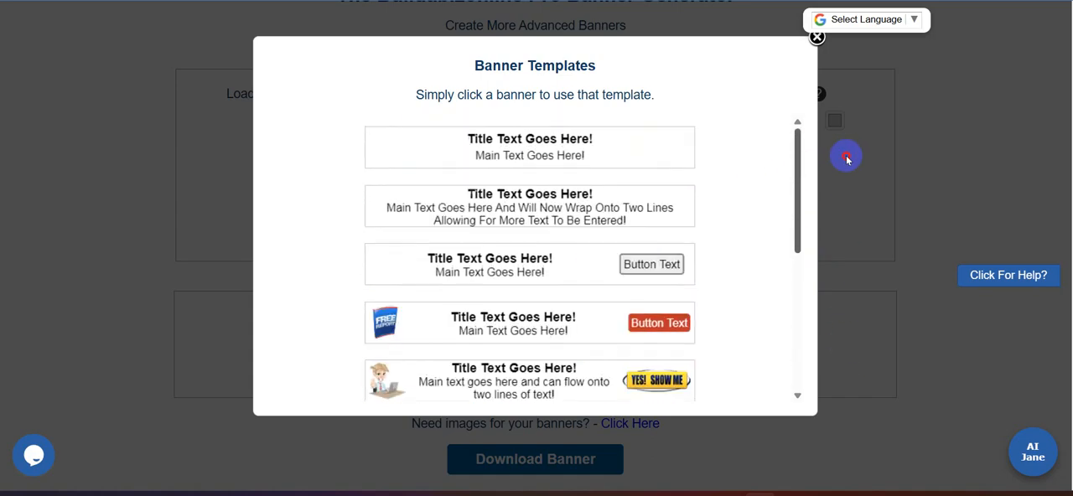
{"action": "left_click", "coordinate": [520, 386]}
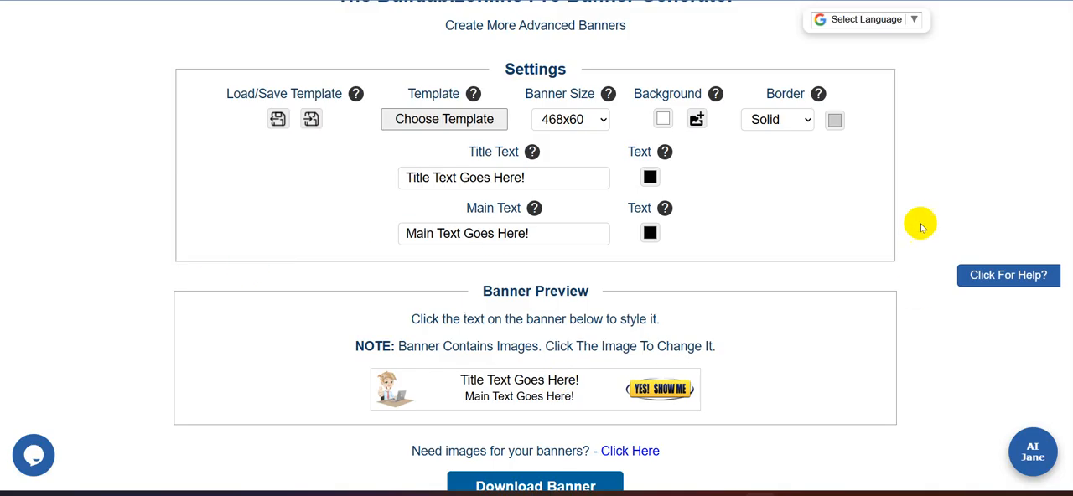
{"action": "scroll", "coordinate": [921, 227], "scroll_direction": "down", "scroll_amount": 3}
{"action": "scroll", "coordinate": [914, 229], "scroll_direction": "up", "scroll_amount": 2}
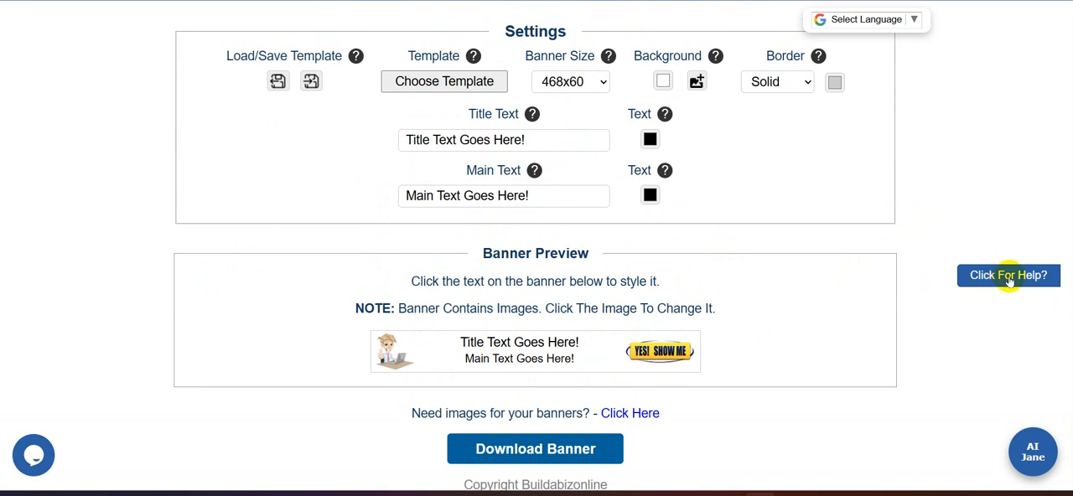
- Return to the Buildabizonline toolbox and open the Animated Your Banners tool from the banner building tools
{"action": "scroll", "coordinate": [921, 122], "scroll_direction": "up", "scroll_amount": 3}
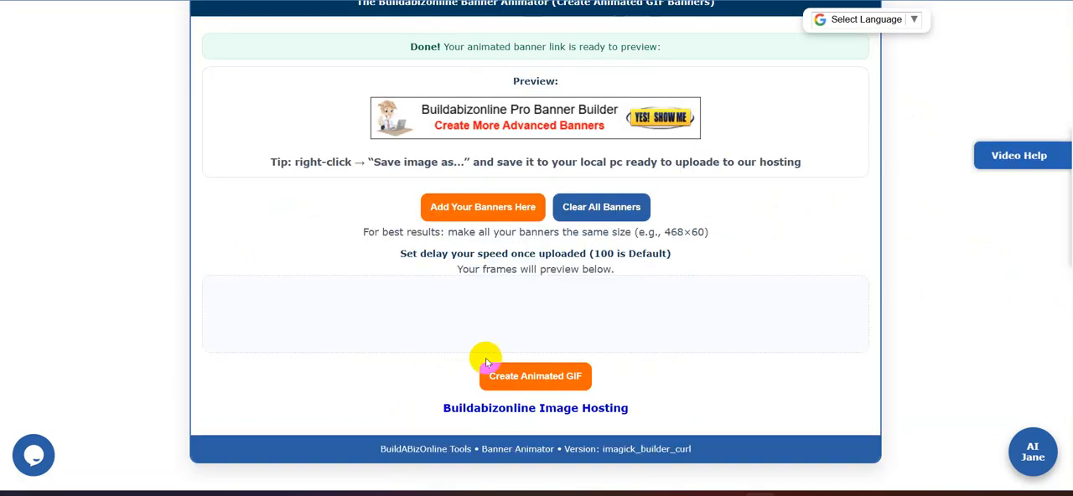
{"action": "scroll", "coordinate": [726, 364], "scroll_direction": "up", "scroll_amount": 3}
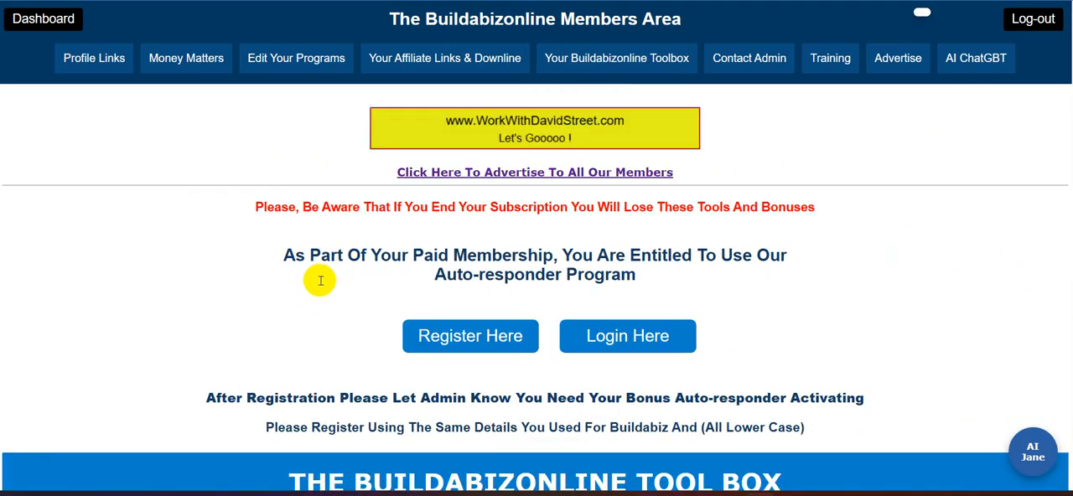
{"action": "scroll", "coordinate": [331, 327], "scroll_direction": "down", "scroll_amount": 8}
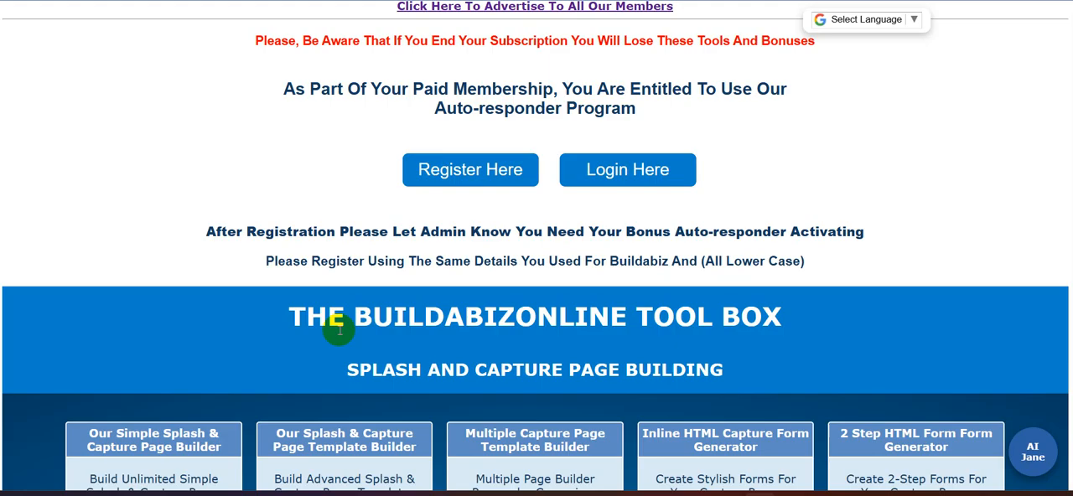
{"action": "scroll", "coordinate": [327, 335], "scroll_direction": "down", "scroll_amount": 3}
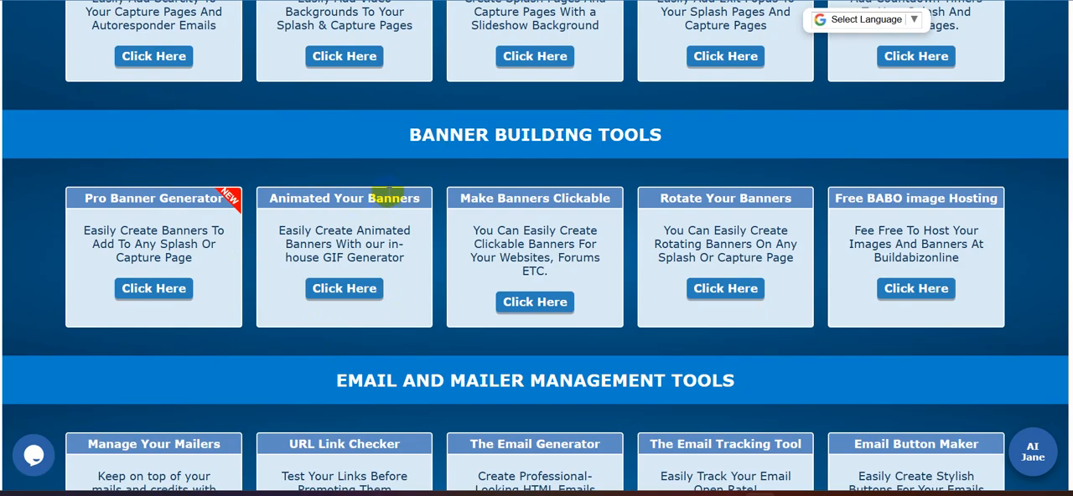
{"action": "scroll", "coordinate": [495, 71], "scroll_direction": "up", "scroll_amount": 8}
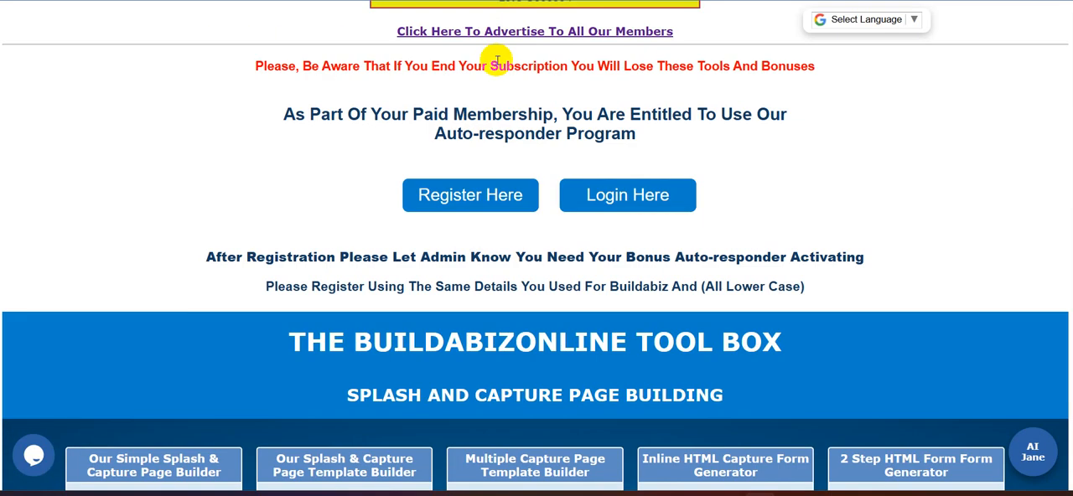
{"action": "scroll", "coordinate": [496, 148], "scroll_direction": "down", "scroll_amount": 10}
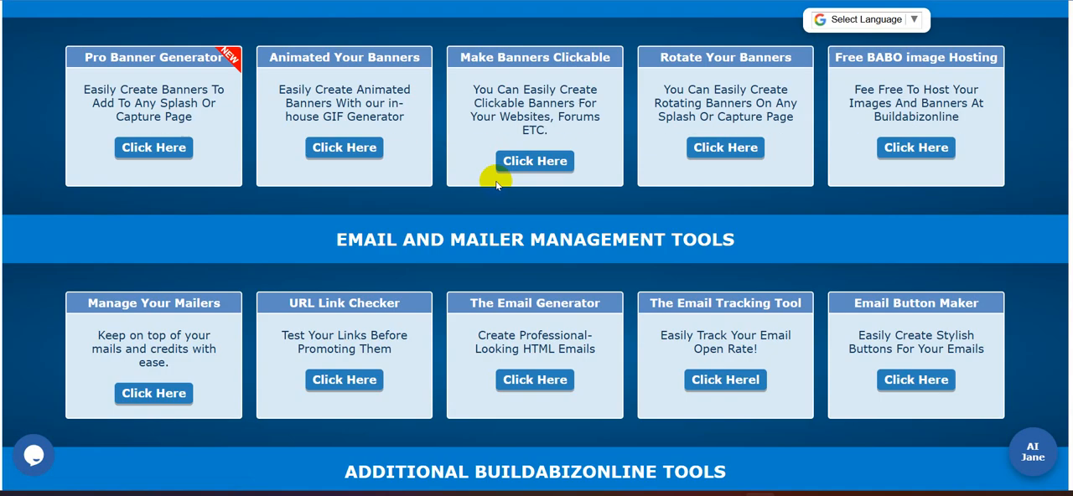
{"action": "scroll", "coordinate": [494, 174], "scroll_direction": "up", "scroll_amount": 1}
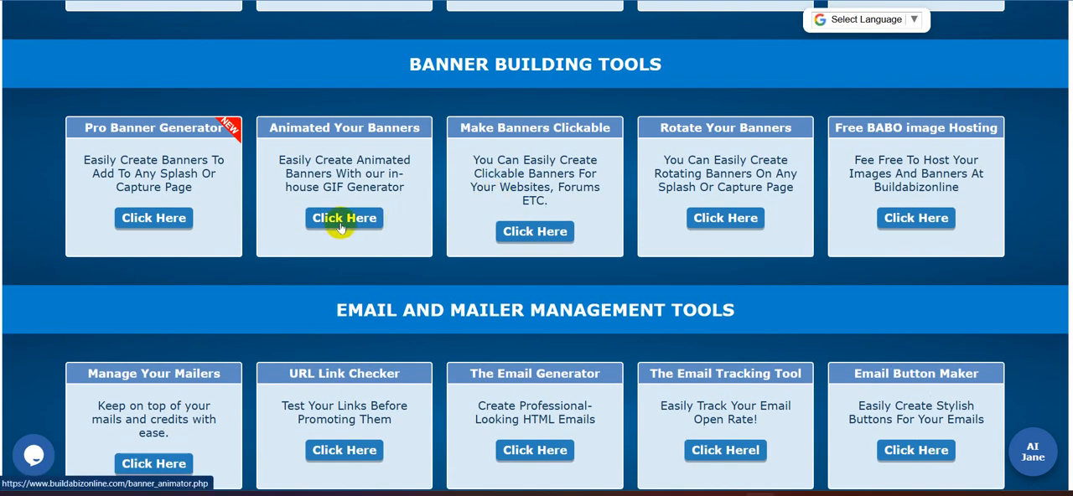
{"action": "left_click", "coordinate": [341, 219]}
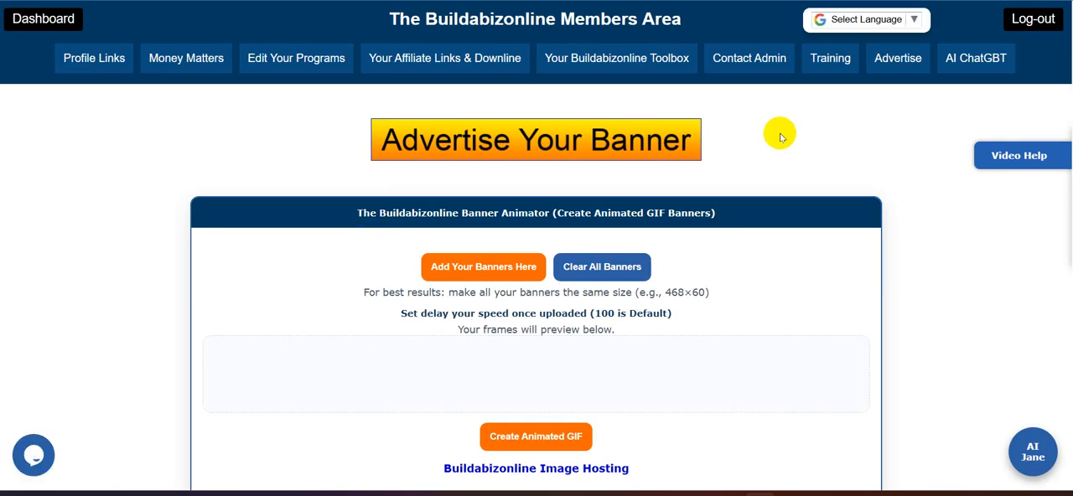
- Add the banner image 1.png as a frame in the Banner Animator and remove it again
{"action": "scroll", "coordinate": [779, 132], "scroll_direction": "down", "scroll_amount": 1}
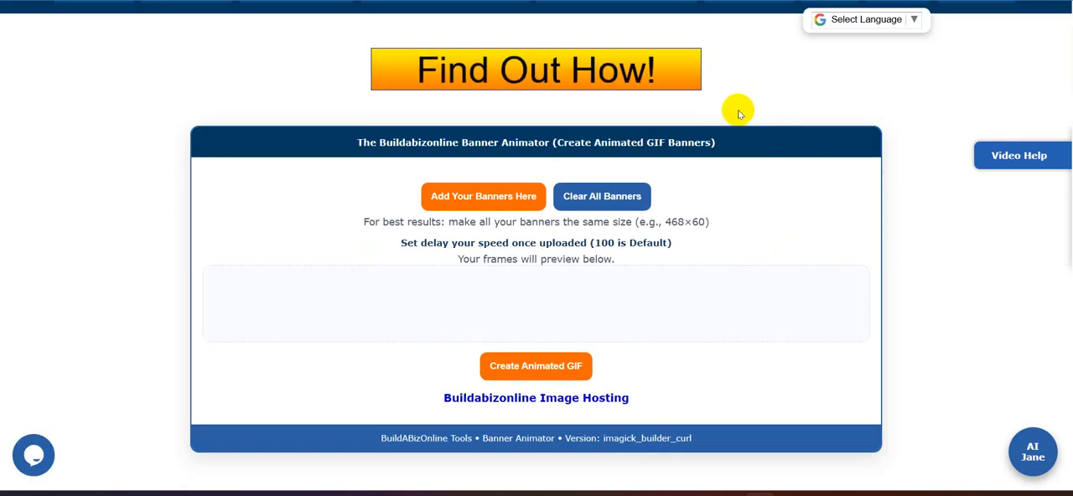
{"action": "left_click", "coordinate": [461, 202]}
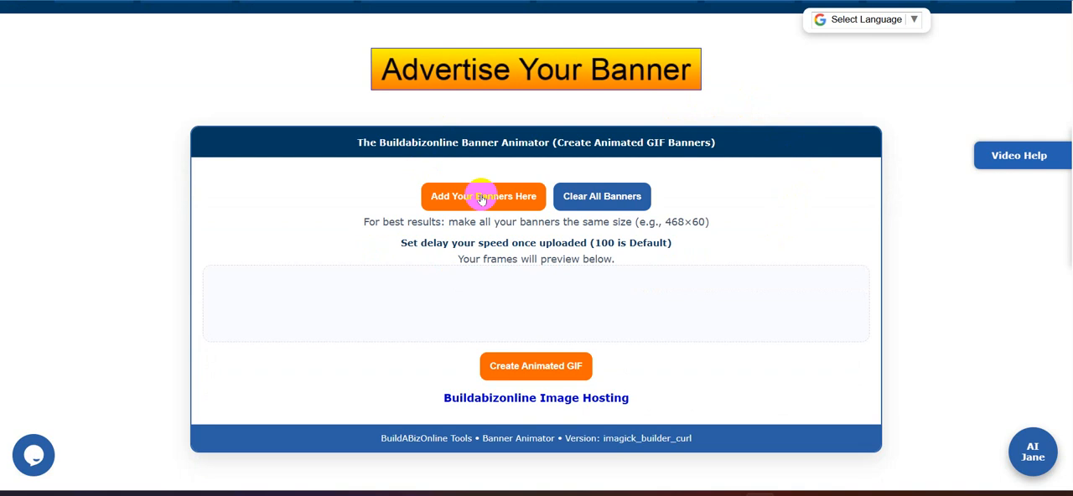
{"action": "left_click", "coordinate": [483, 199]}
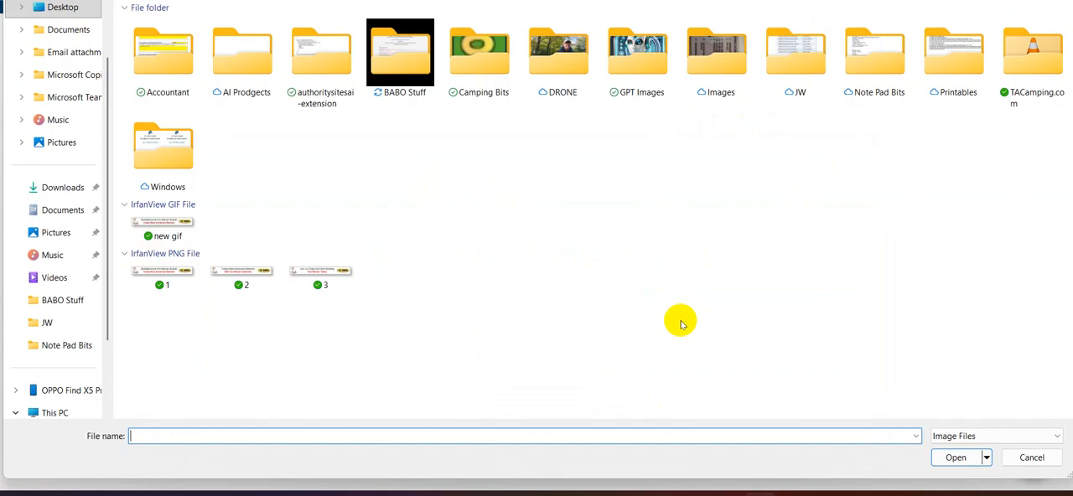
{"action": "left_click", "coordinate": [178, 275]}
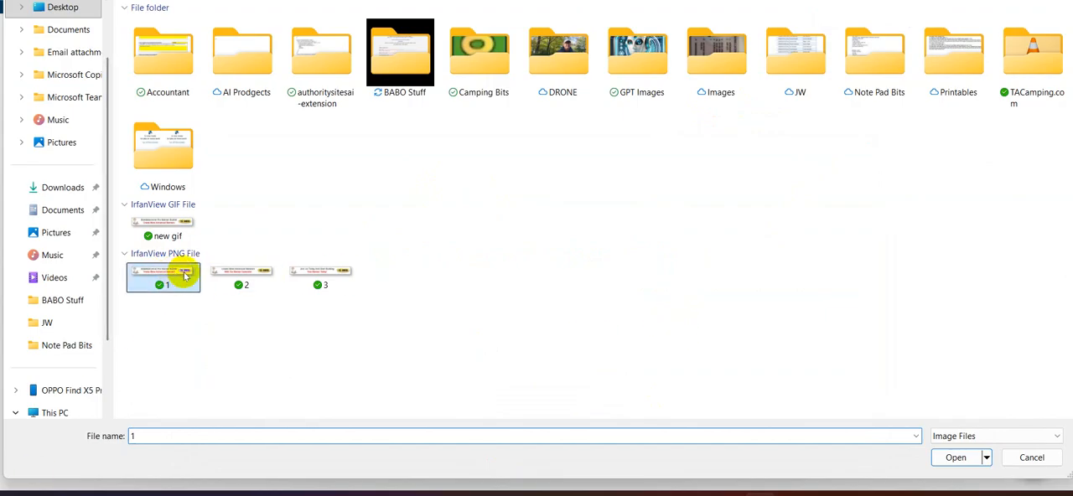
{"action": "left_click", "coordinate": [957, 457]}
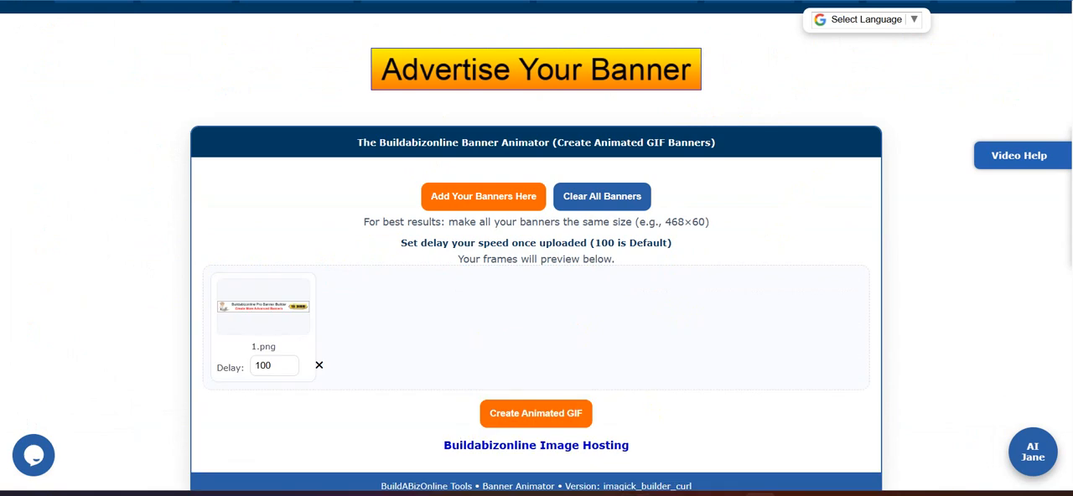
{"action": "left_click", "coordinate": [318, 367]}
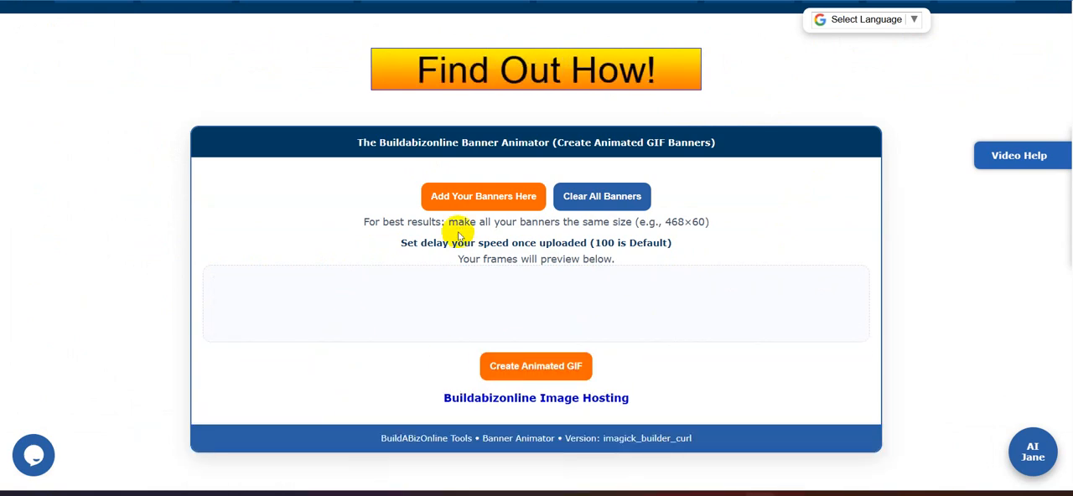
- Add the banner images 1.png, 2.png and 3.png from the Desktop as animation frames, in that order
{"action": "left_click", "coordinate": [477, 196]}
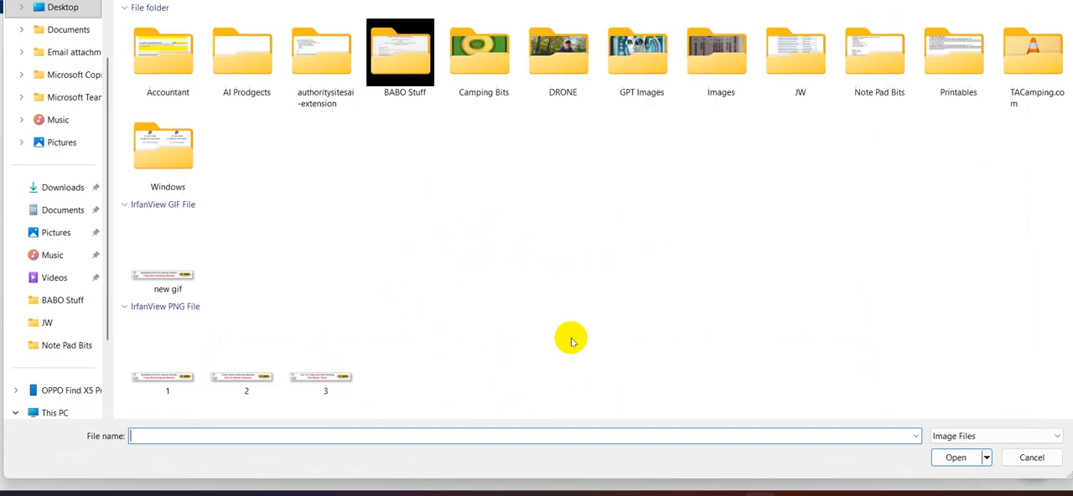
{"action": "left_click", "coordinate": [151, 377]}
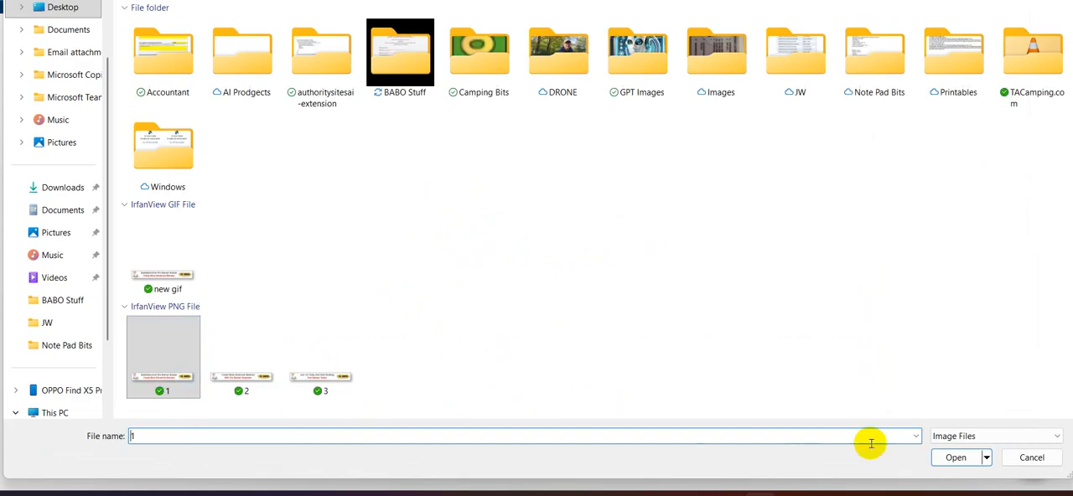
{"action": "left_click", "coordinate": [956, 457]}
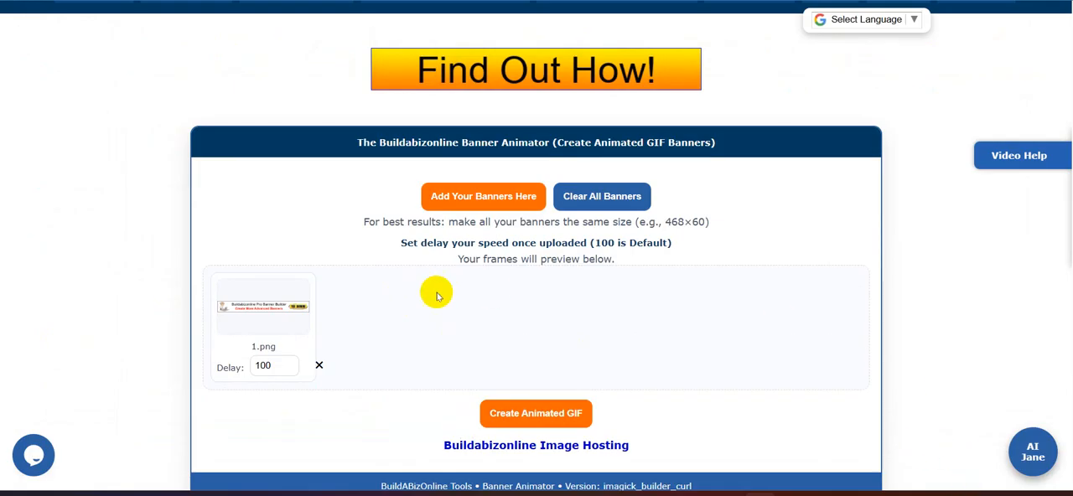
{"action": "left_click", "coordinate": [493, 196]}
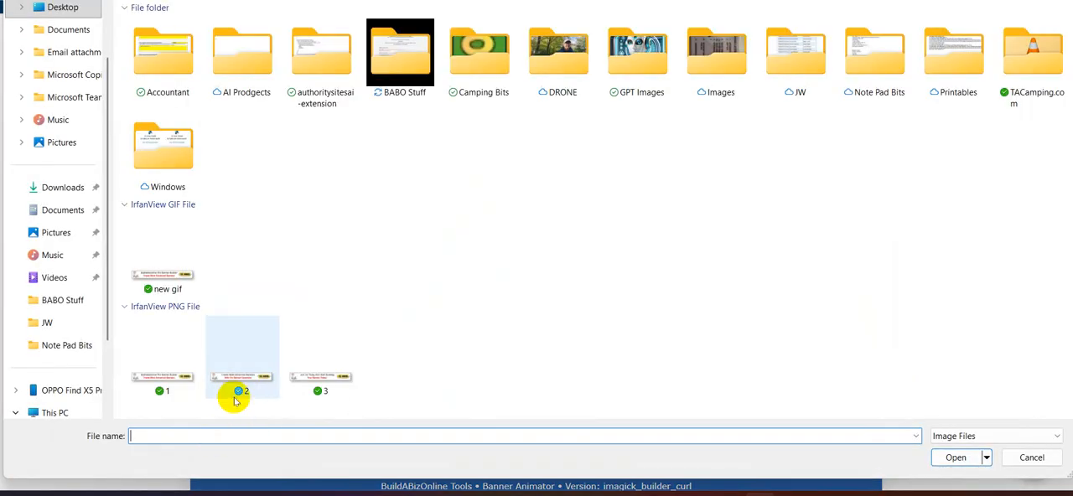
{"action": "left_click", "coordinate": [241, 384]}
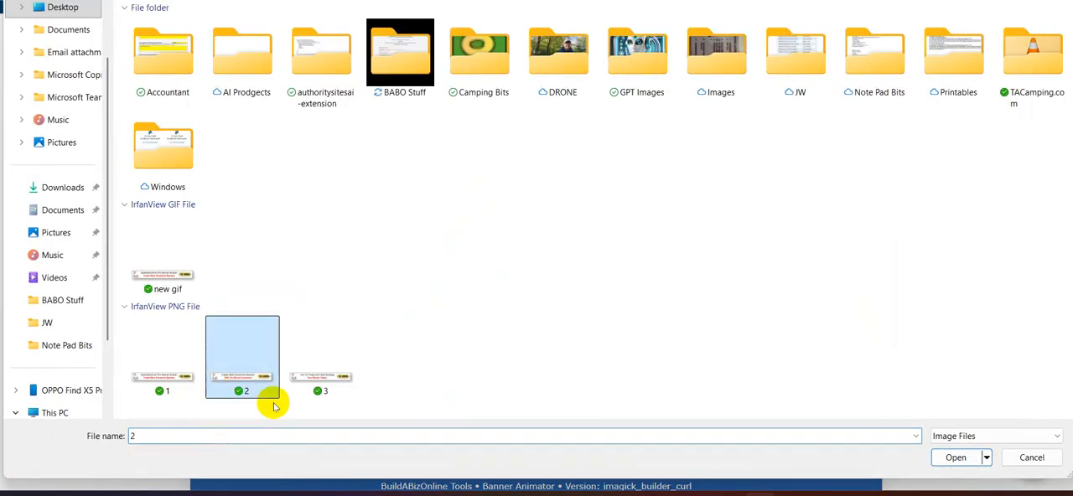
{"action": "left_click", "coordinate": [956, 461]}
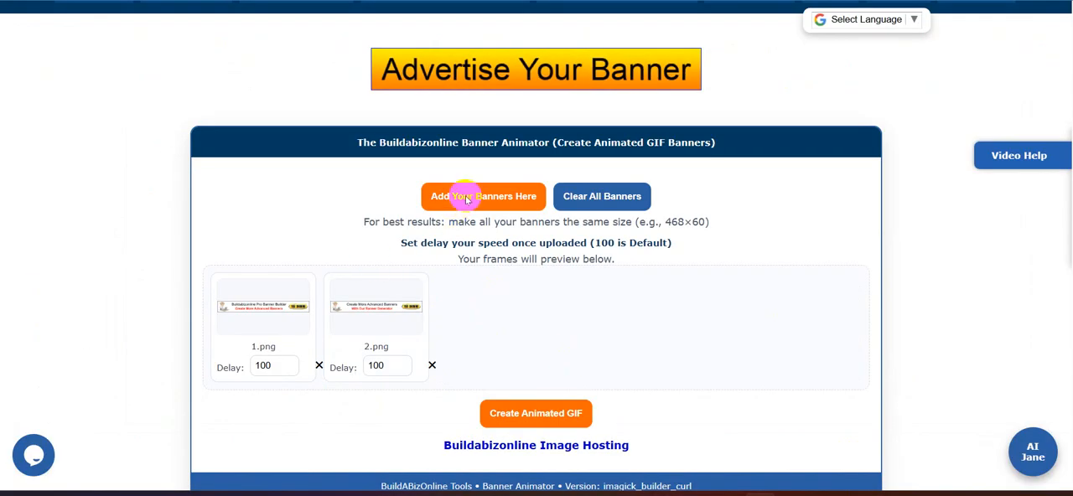
{"action": "left_click", "coordinate": [467, 205]}
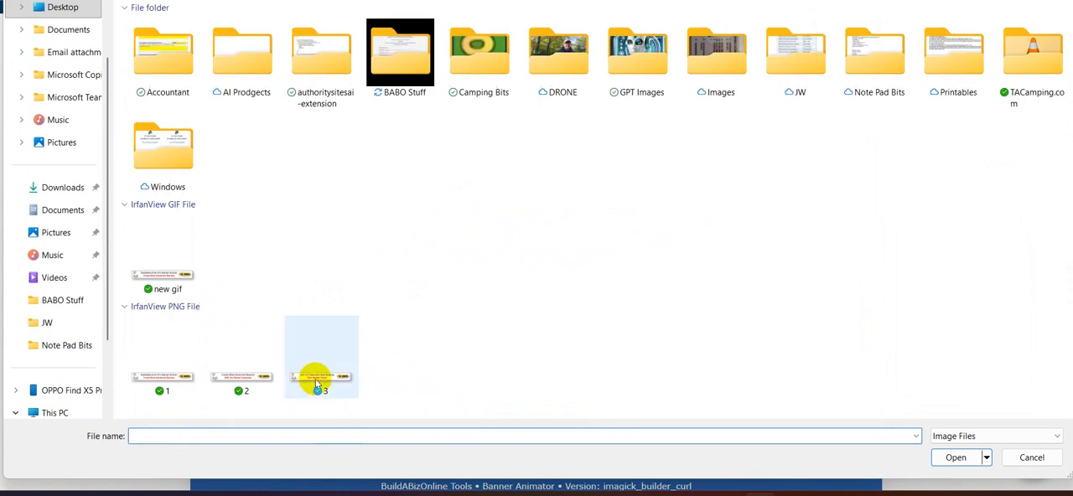
{"action": "left_click", "coordinate": [311, 376]}
{"action": "left_click", "coordinate": [944, 462]}
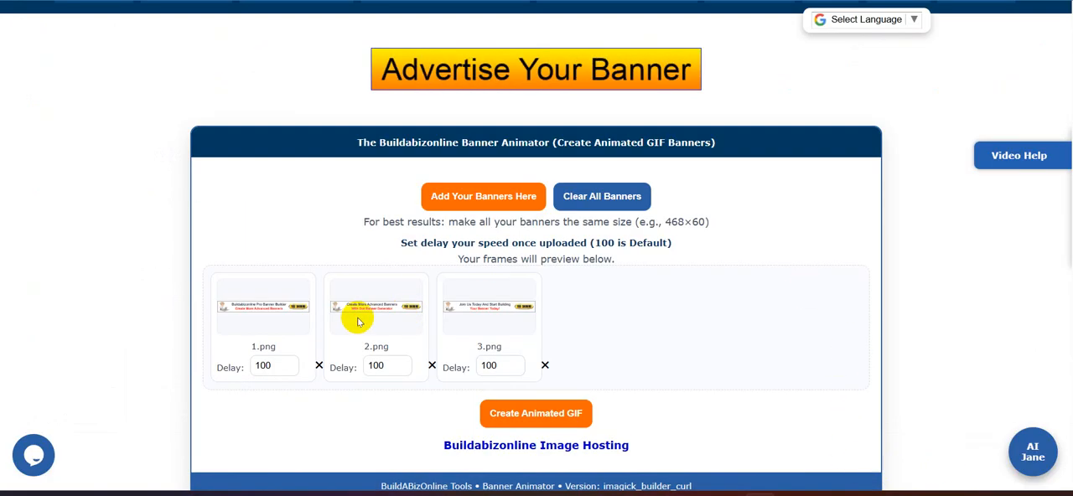
- Create the animated GIF from the three banner frames, keeping each delay at 100
{"action": "left_click_drag", "start_coordinate": [355, 314], "coordinate": [589, 332]}
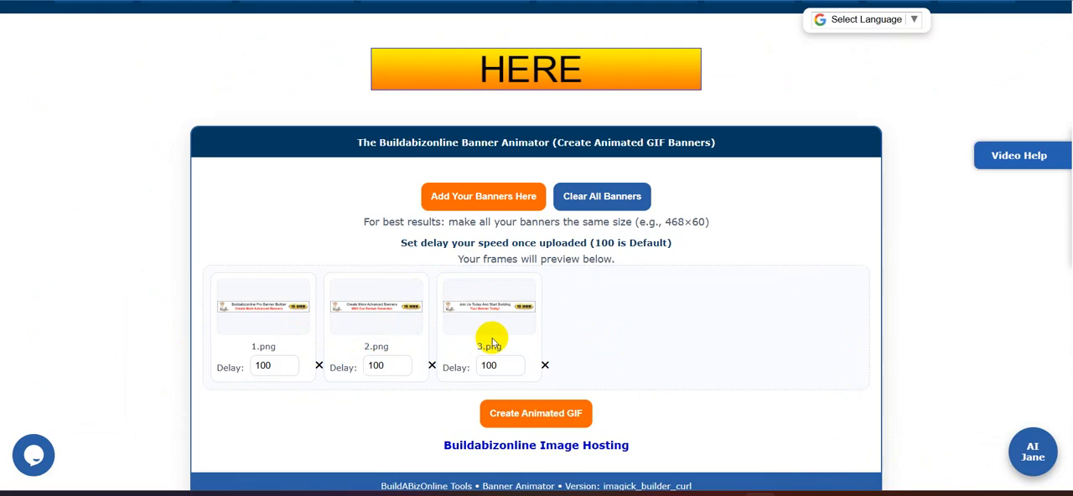
{"action": "left_click", "coordinate": [538, 414]}
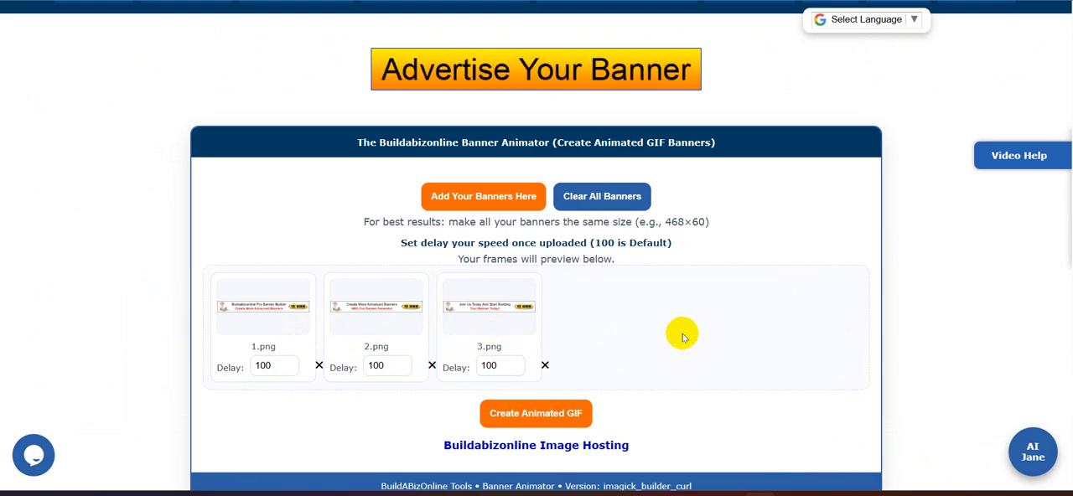
{"action": "scroll", "coordinate": [797, 286], "scroll_direction": "down", "scroll_amount": 2}
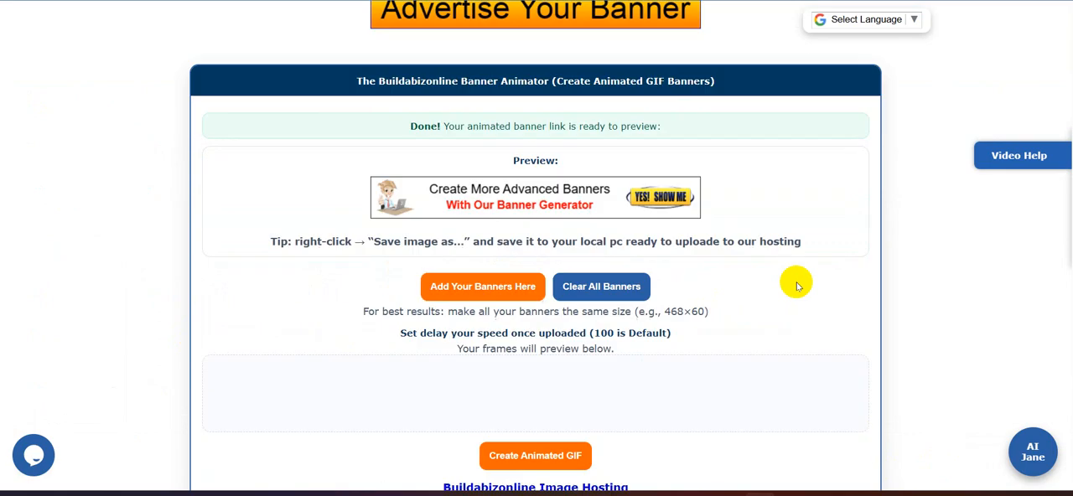
- Open the animated banner from the preview as an image in a new browser tab and switch to it
{"action": "right_click", "coordinate": [530, 188]}
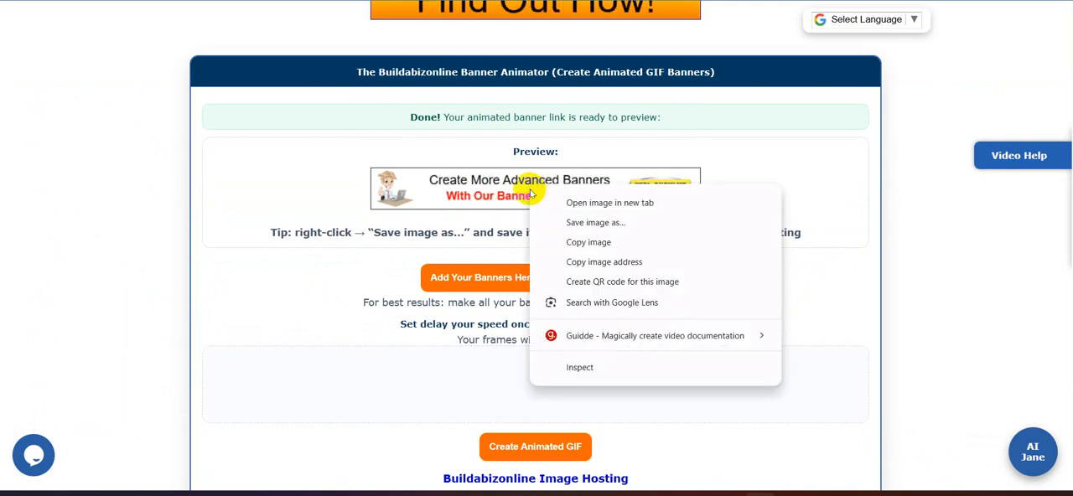
{"action": "left_click", "coordinate": [605, 204]}
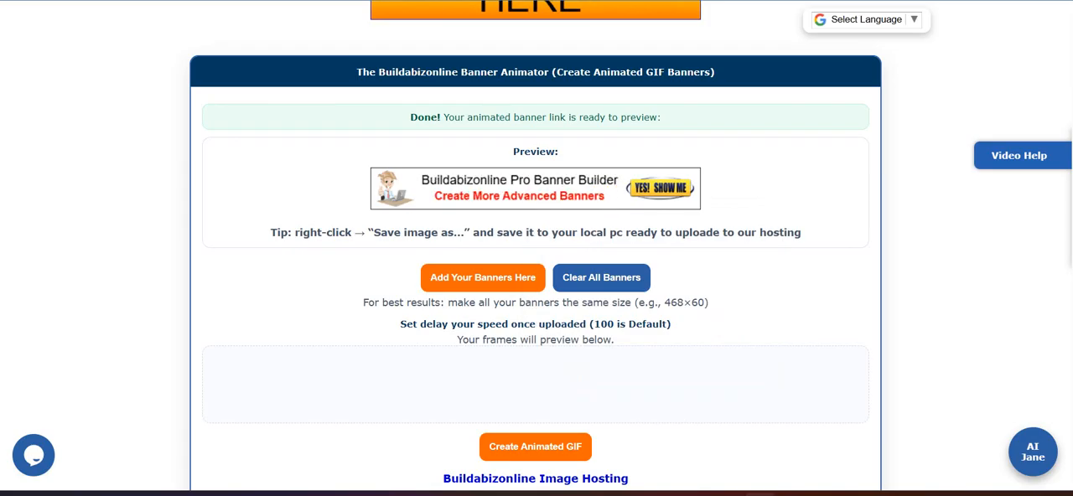
{"action": "left_click", "coordinate": [618, 0]}
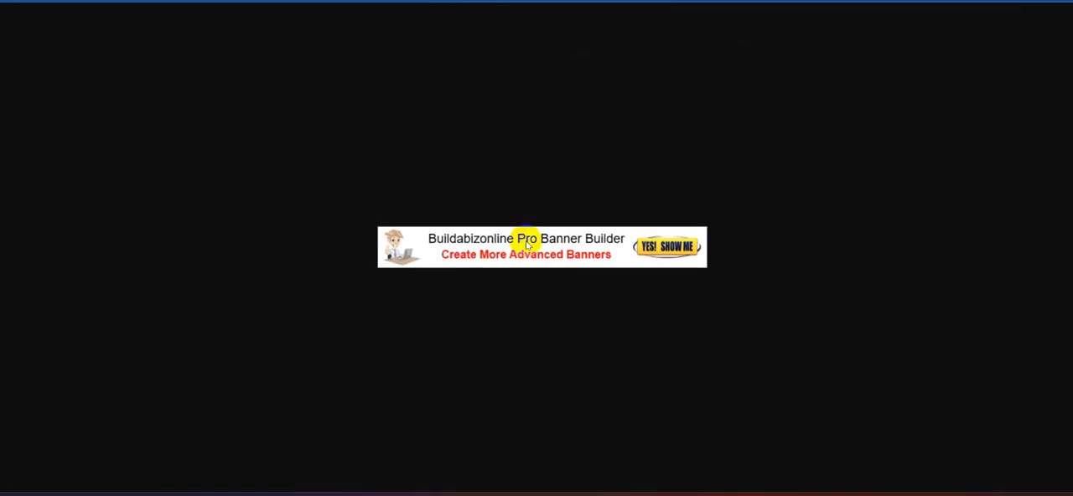
- Save the animated banner image to the Desktop as new gif, replacing the existing file of that name
{"action": "right_click", "coordinate": [549, 254]}
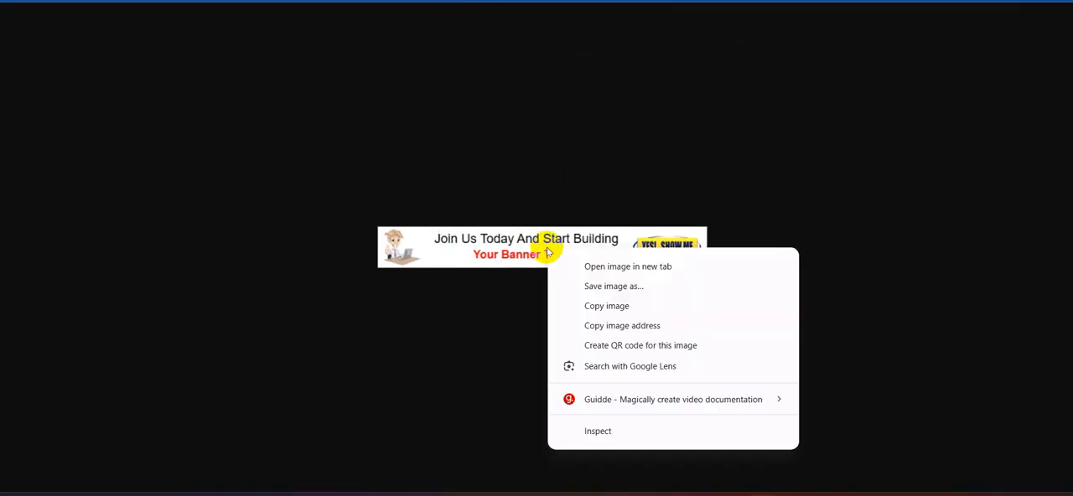
{"action": "left_click", "coordinate": [621, 287]}
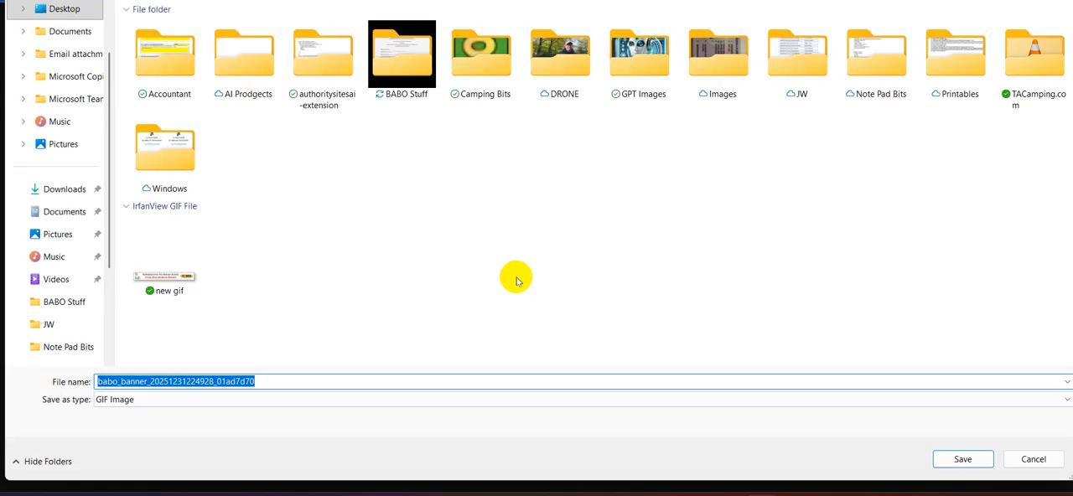
{"action": "left_click", "coordinate": [171, 283]}
{"action": "left_click", "coordinate": [967, 468]}
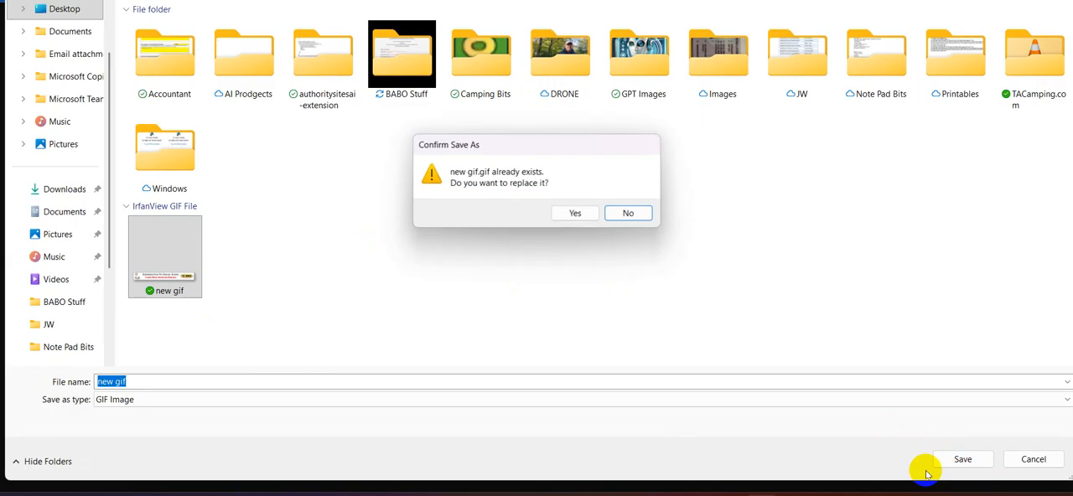
{"action": "left_click", "coordinate": [581, 217]}
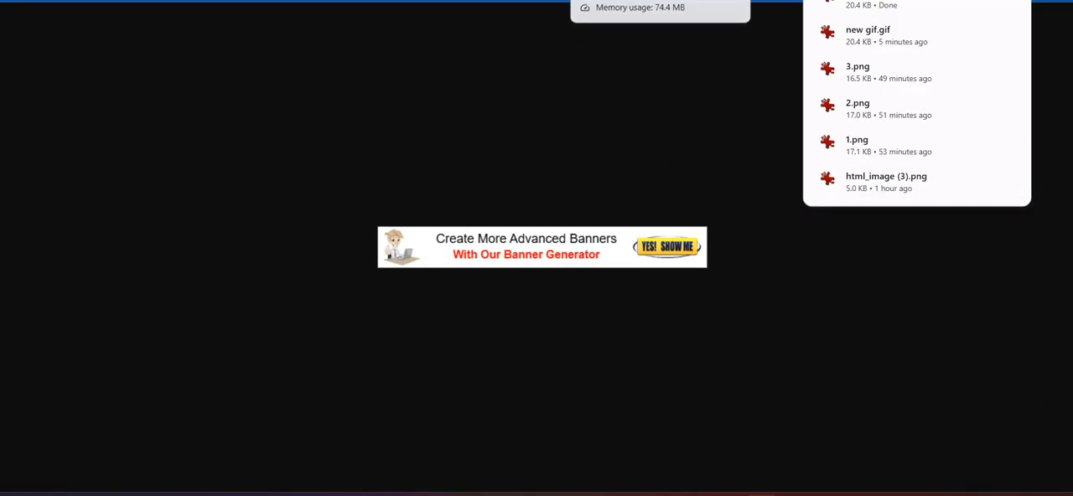
- Open Buildabizonline Image Hosting from the Banner Animator page and upload the new gif file from the Desktop
{"action": "left_click", "coordinate": [659, 0]}
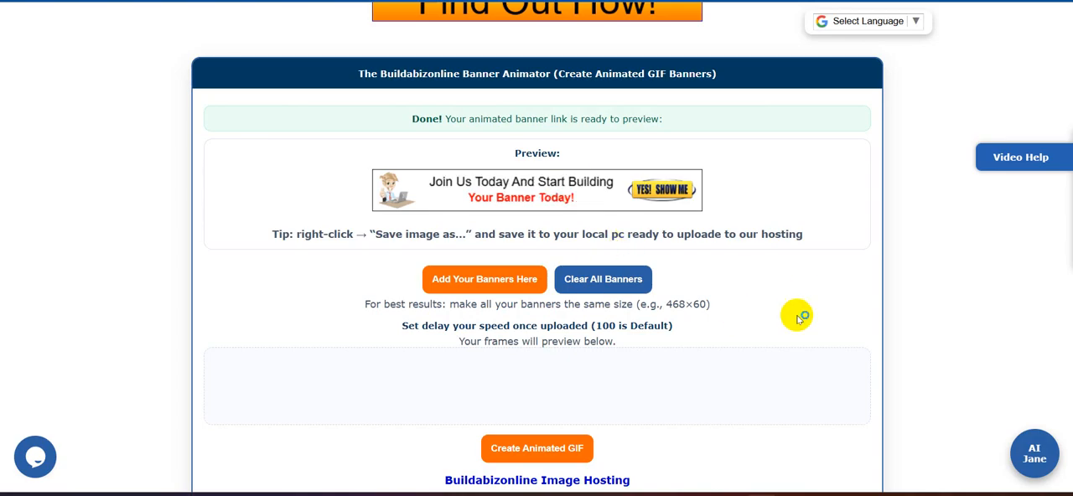
{"action": "scroll", "coordinate": [803, 317], "scroll_direction": "down", "scroll_amount": 1}
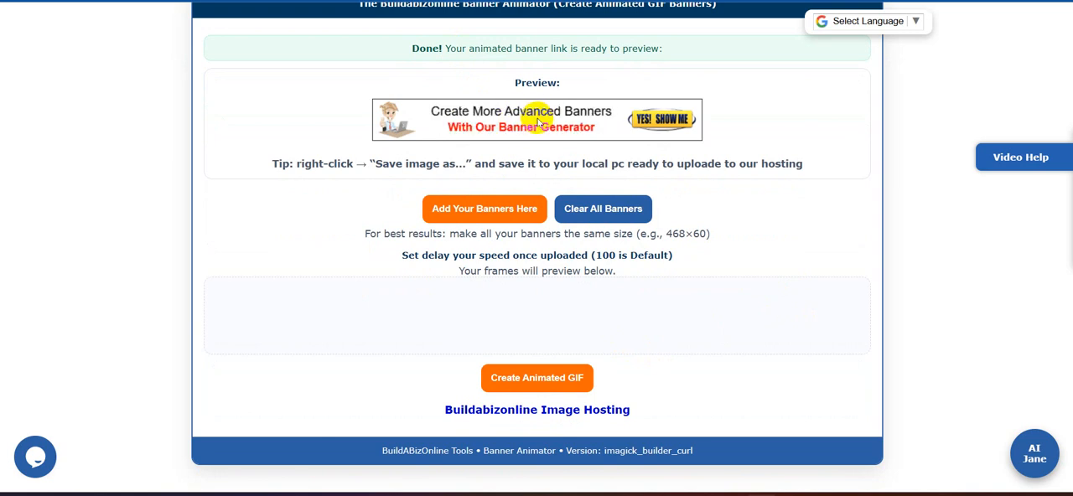
{"action": "left_click", "coordinate": [526, 412]}
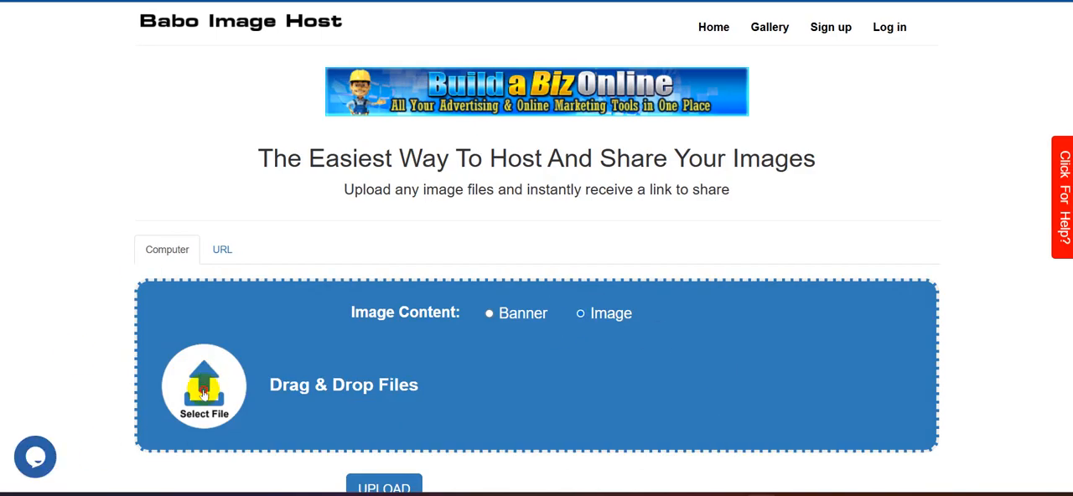
{"action": "left_click", "coordinate": [204, 392]}
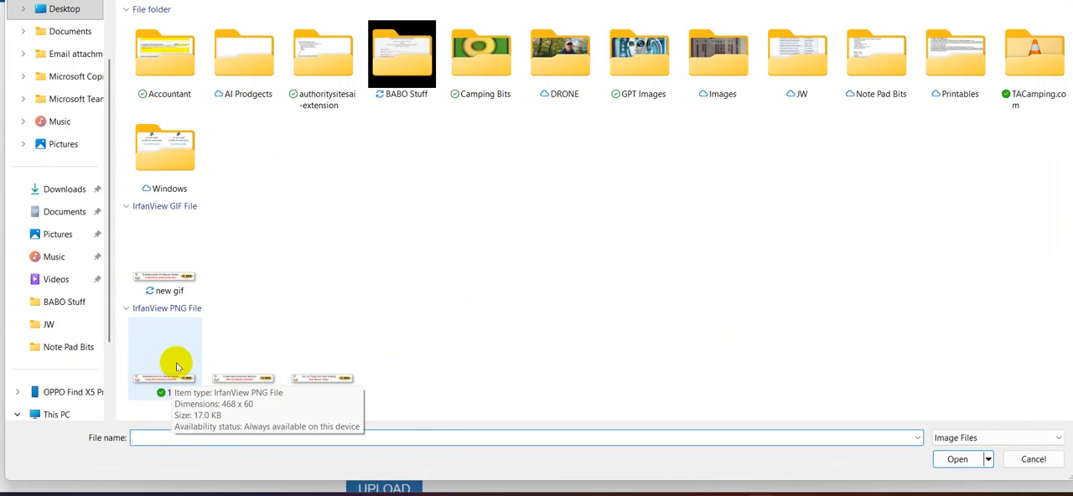
{"action": "left_click", "coordinate": [172, 271]}
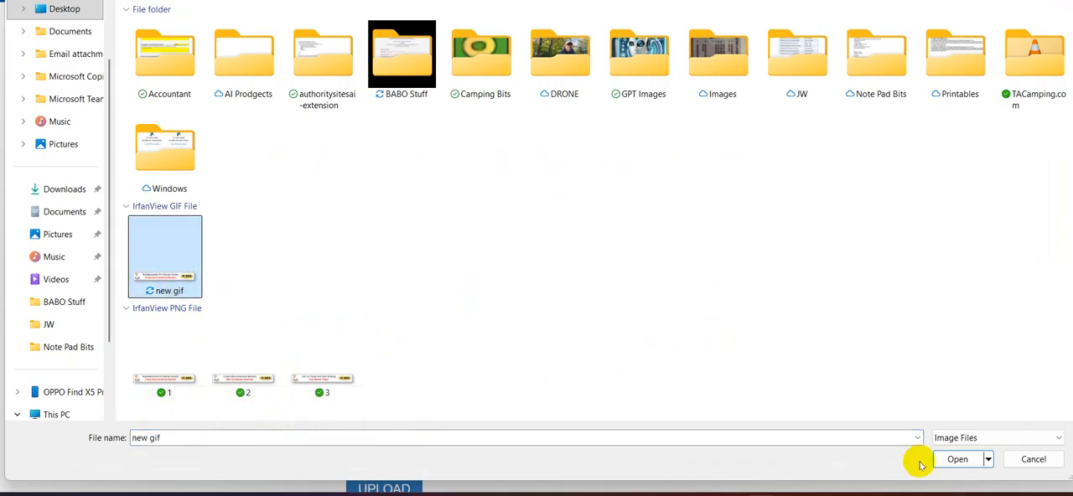
{"action": "left_click", "coordinate": [958, 460]}
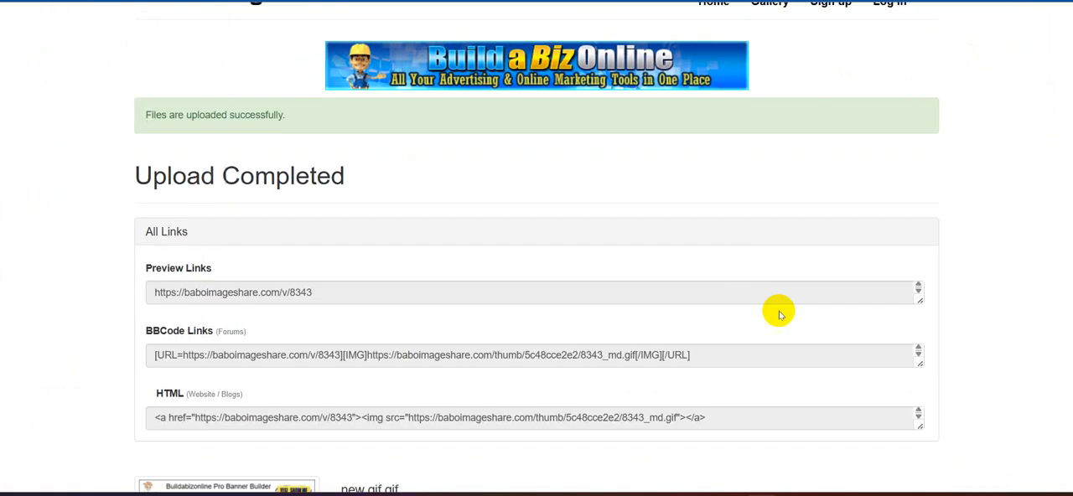
- Open the uploaded new gif.gif banner in its enlarged view and copy its image address
{"action": "scroll", "coordinate": [779, 315], "scroll_direction": "down", "scroll_amount": 3}
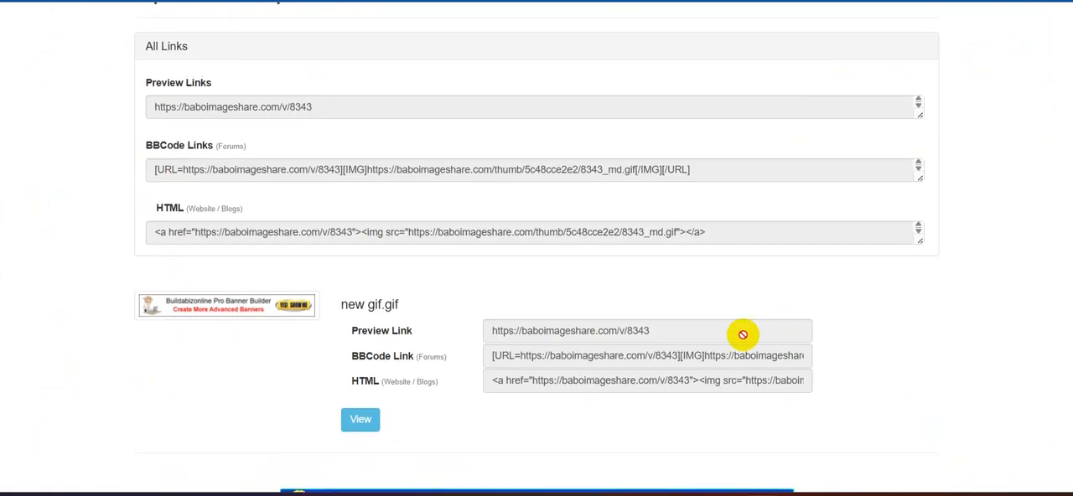
{"action": "left_click", "coordinate": [224, 307]}
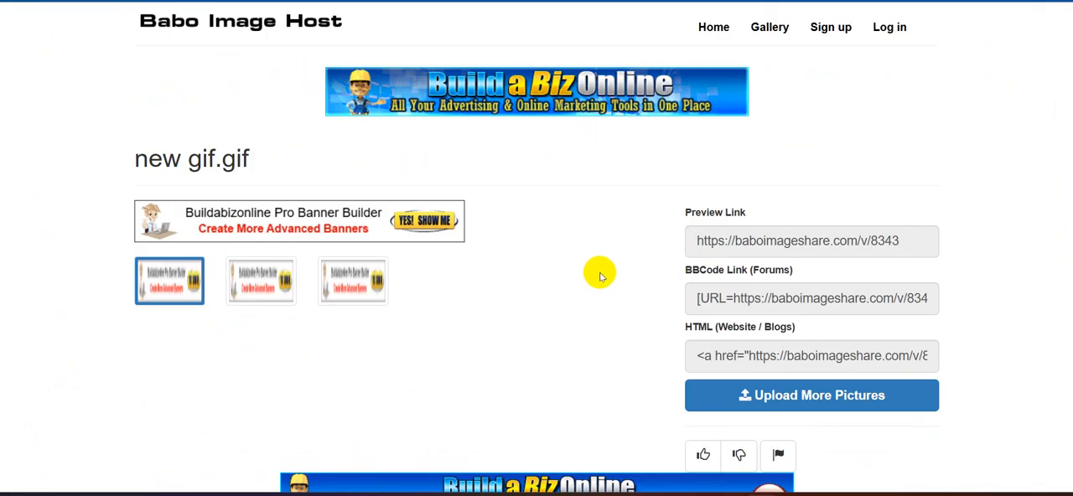
{"action": "left_click", "coordinate": [315, 245]}
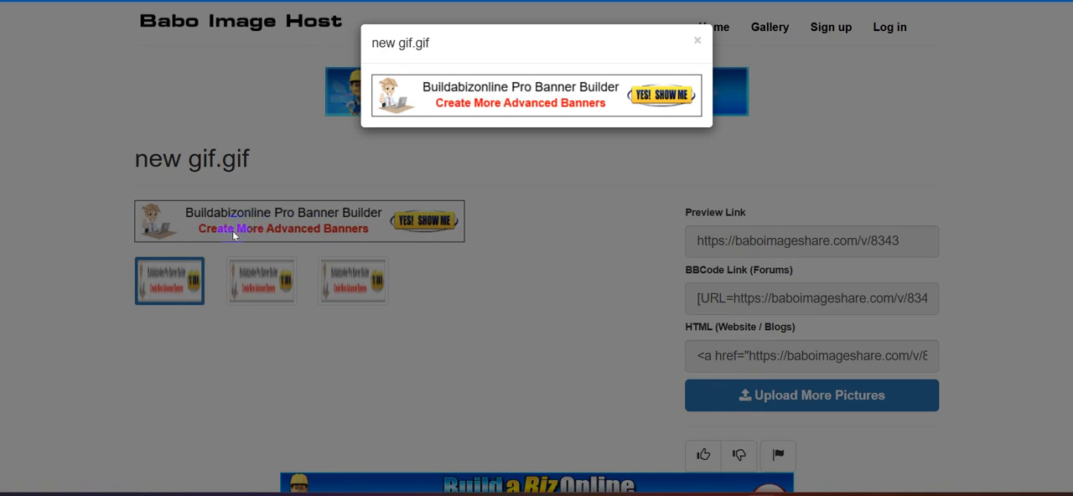
{"action": "right_click", "coordinate": [537, 99]}
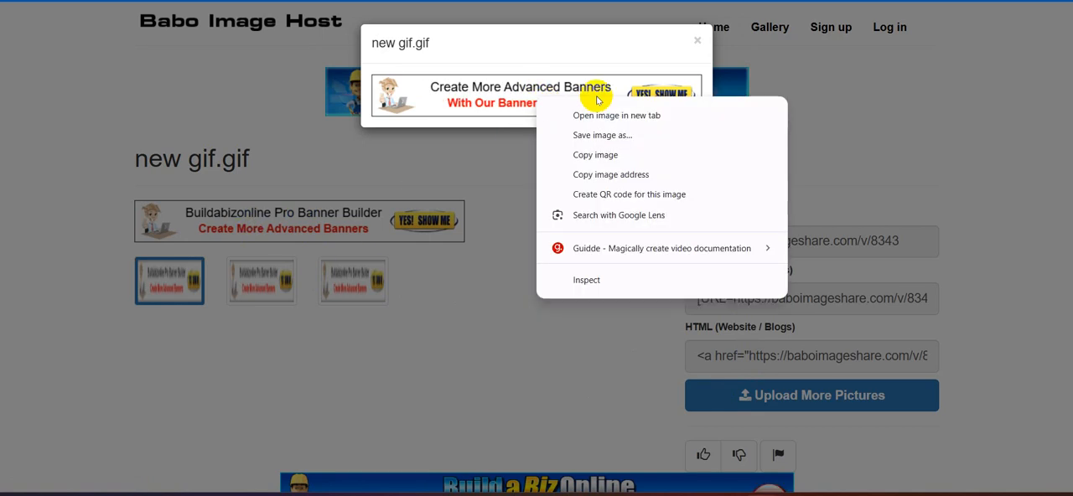
{"action": "left_click", "coordinate": [616, 176]}
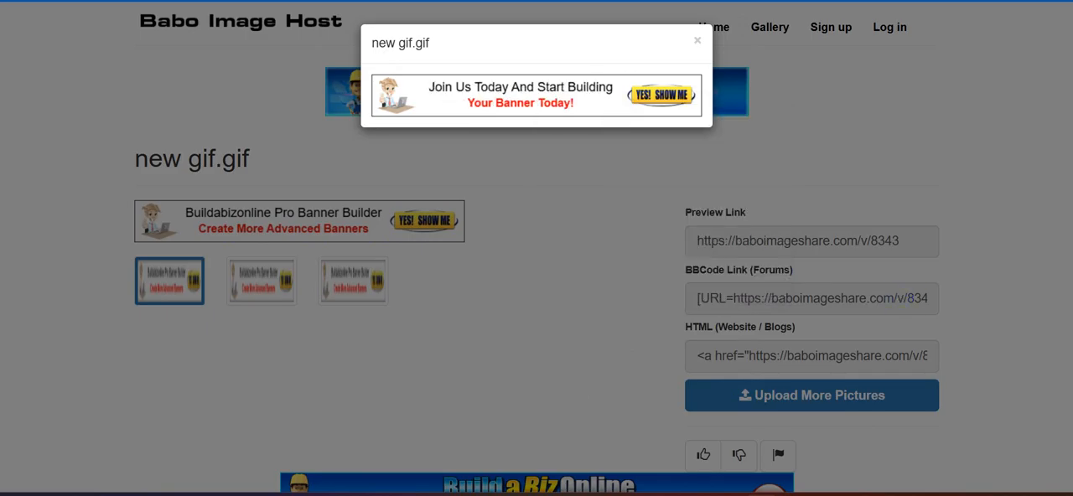
- Load the copied image address in a new browser tab to check the hosted banner
{"action": "key", "text": "ctrl+t"}
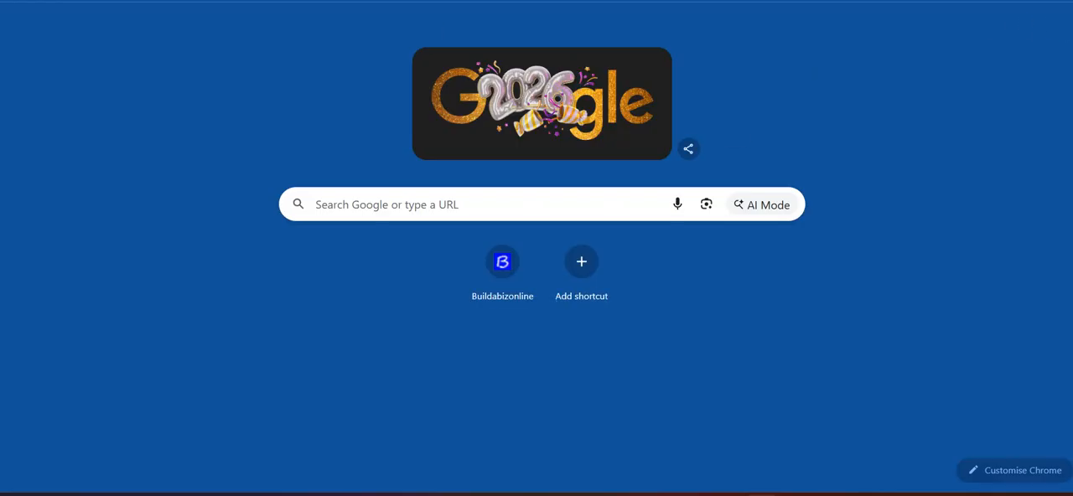
{"action": "right_click", "coordinate": [251, 7]}
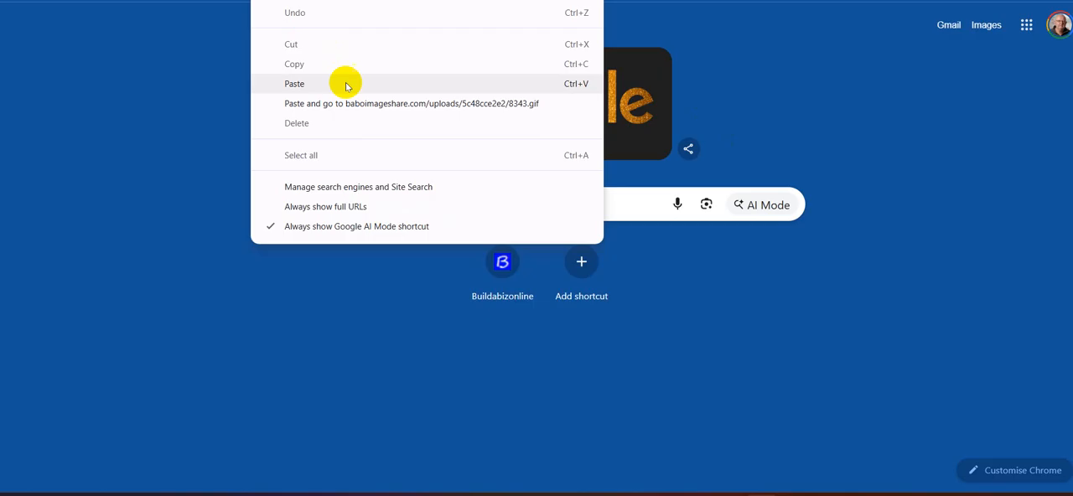
{"action": "left_click", "coordinate": [270, 79]}
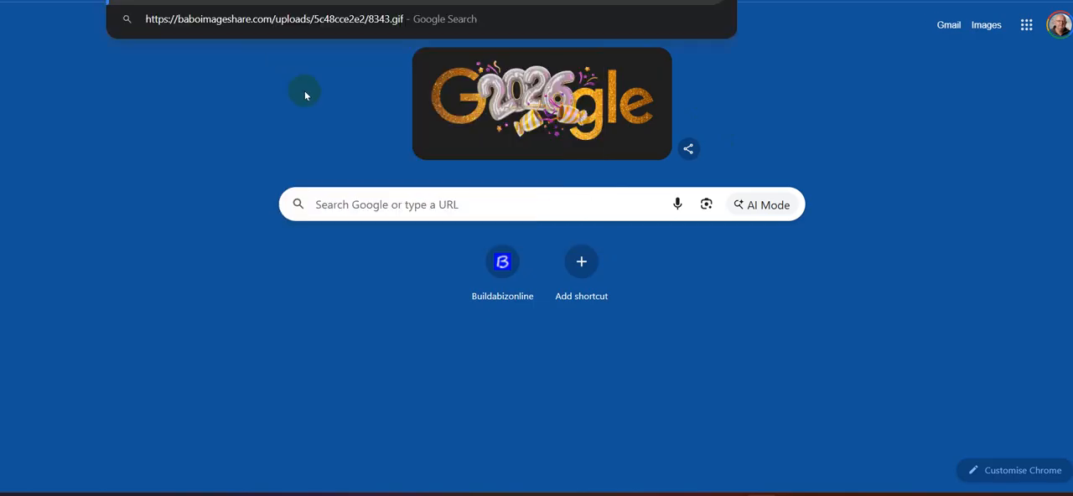
{"action": "left_click", "coordinate": [436, 26]}
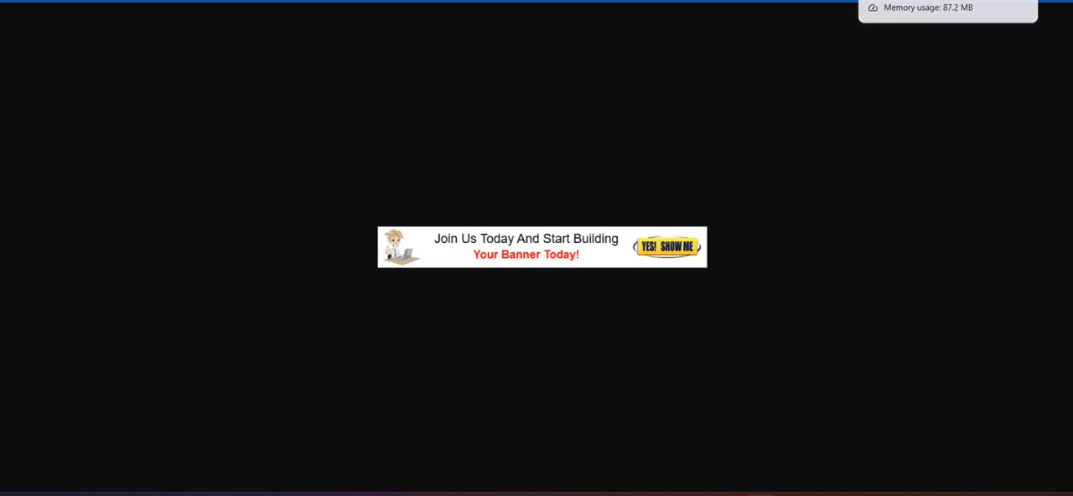
- Close the enlarged new gif.gif view on the image host and return to the Banner Animator page
{"action": "left_click", "coordinate": [893, 0]}
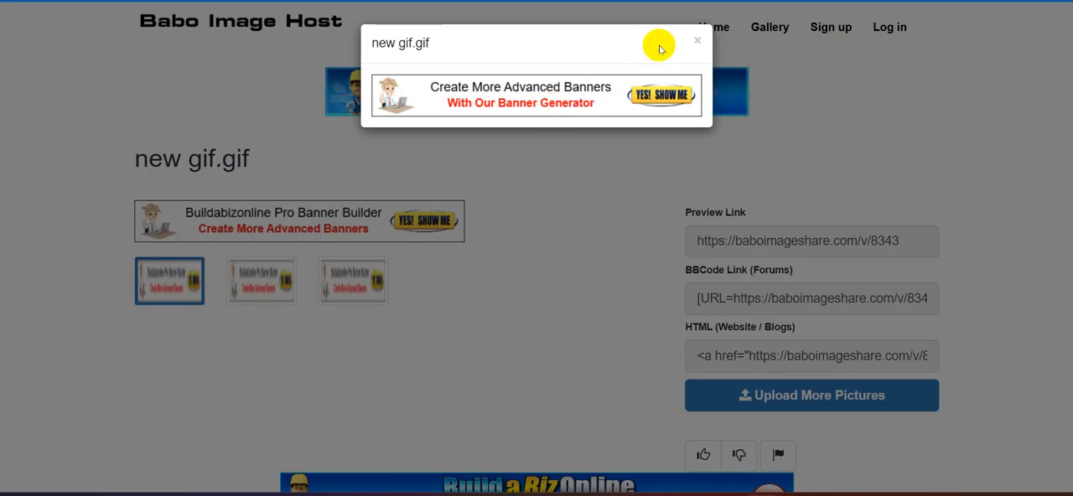
{"action": "left_click", "coordinate": [697, 40]}
{"action": "left_click", "coordinate": [671, 1]}
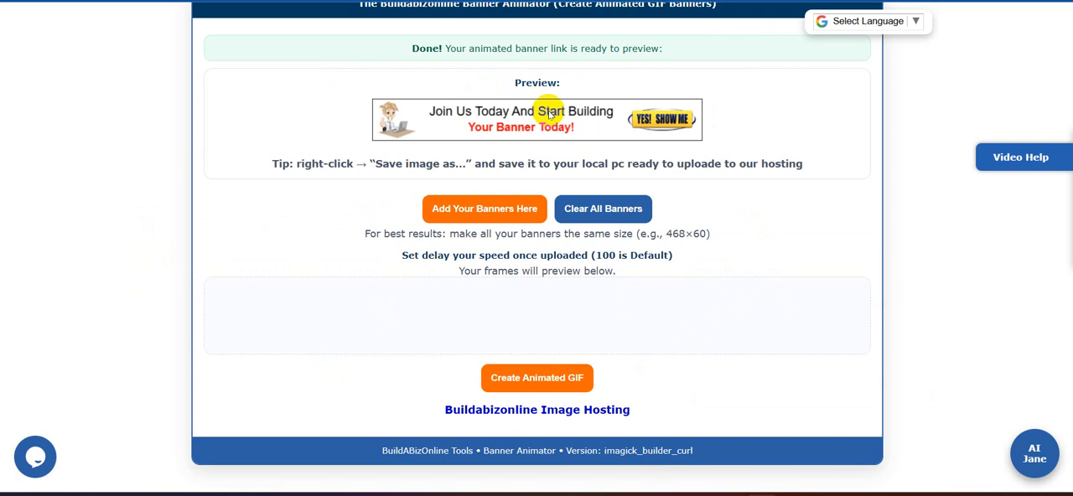
- Add the banner image 1.png from the Desktop as an animation frame and set its delay to 130
{"action": "left_click", "coordinate": [484, 208]}
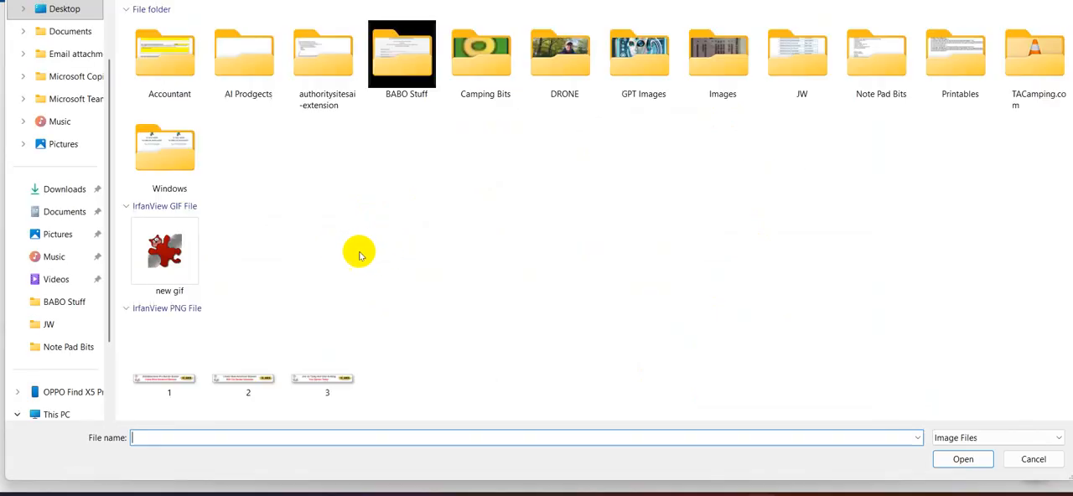
{"action": "left_click", "coordinate": [180, 278]}
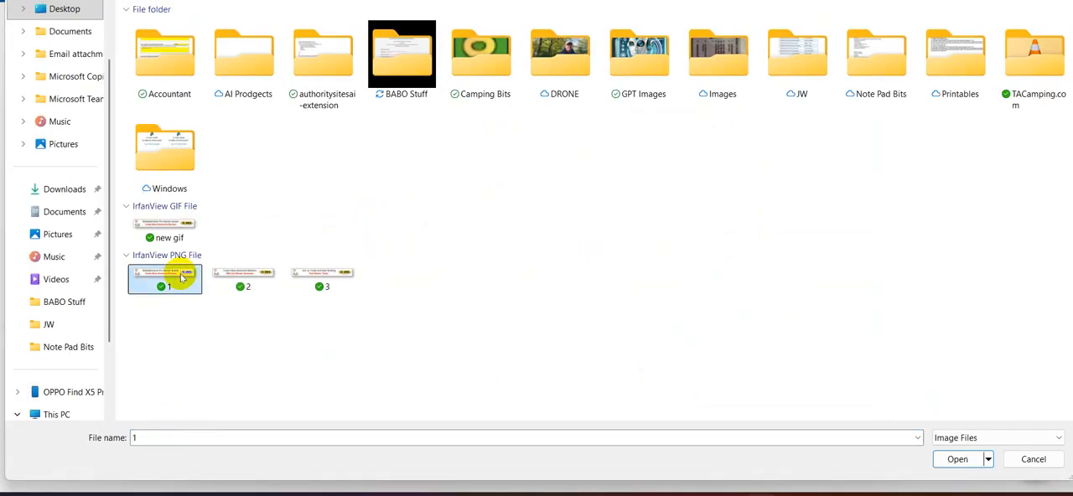
{"action": "left_click", "coordinate": [951, 469]}
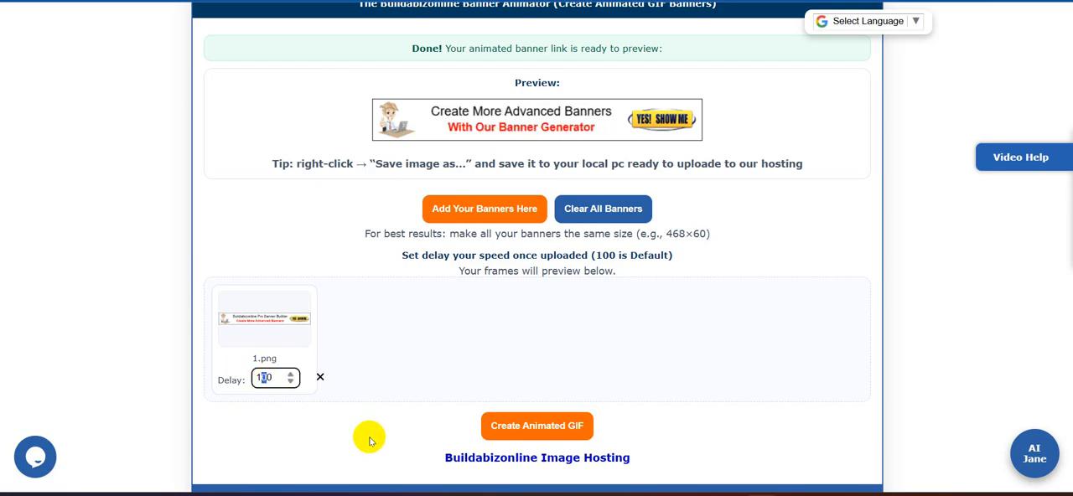
{"action": "type", "text": "3"}
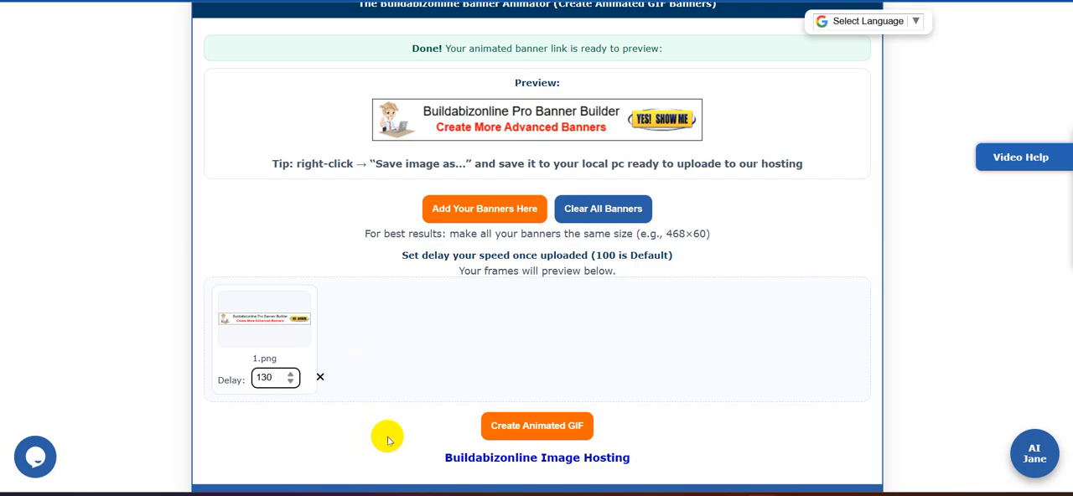
- Add the banner images 2.png and 3.png from the Desktop as the second and third animation frames
{"action": "left_click", "coordinate": [476, 198]}
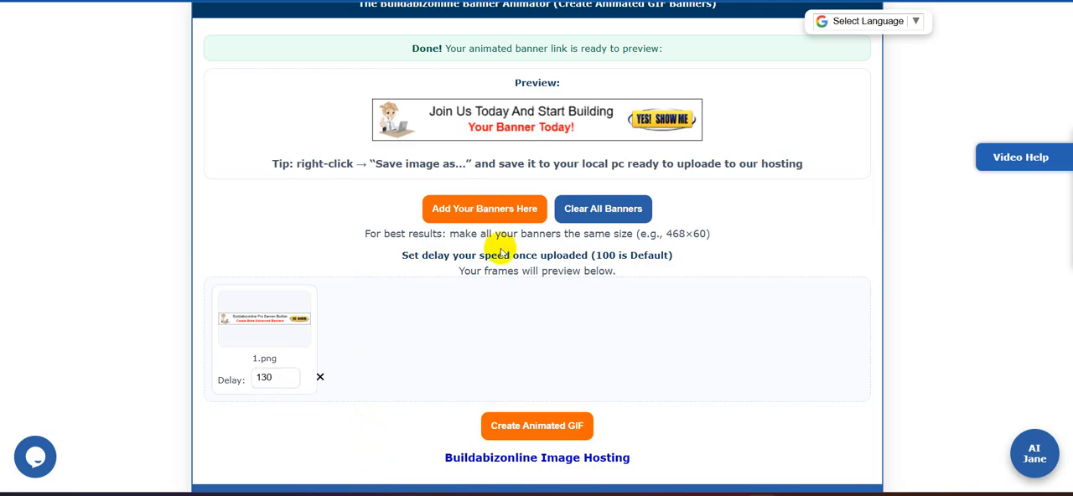
{"action": "left_click", "coordinate": [493, 208]}
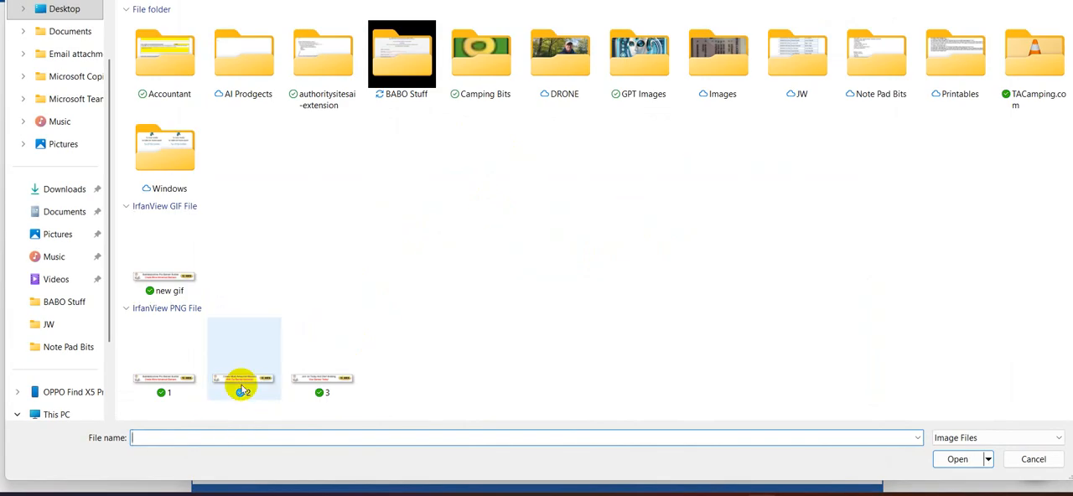
{"action": "left_click", "coordinate": [242, 387]}
{"action": "left_click", "coordinate": [957, 459]}
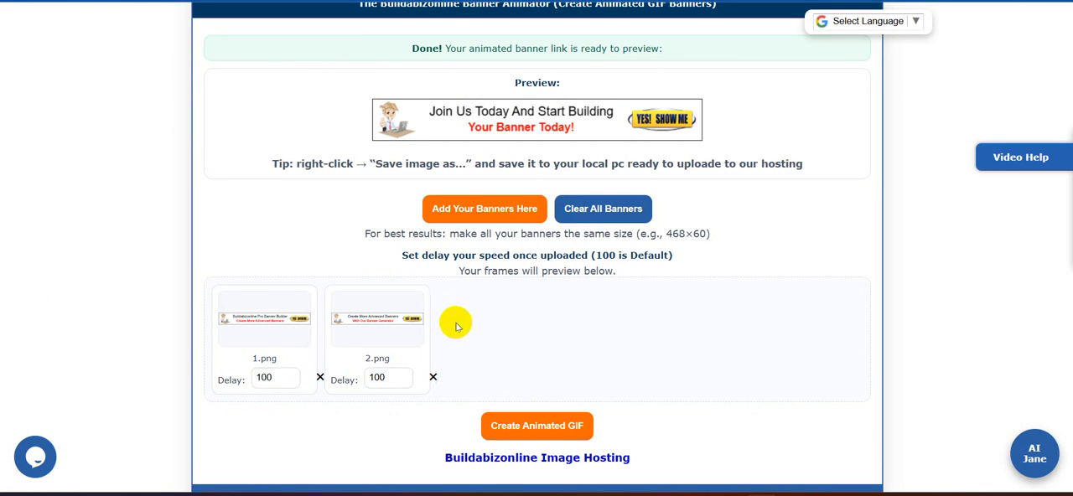
{"action": "left_click", "coordinate": [487, 220]}
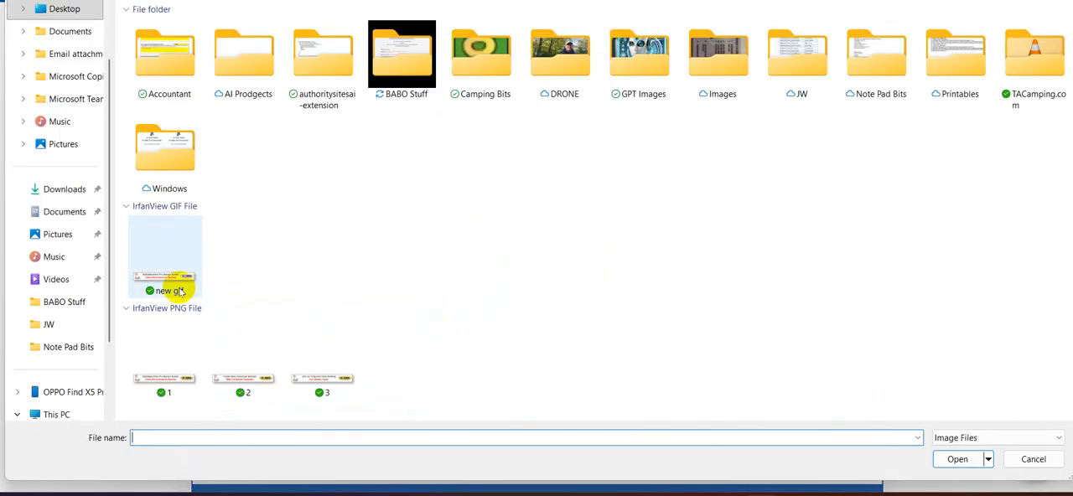
{"action": "left_click", "coordinate": [327, 377]}
{"action": "left_click", "coordinate": [957, 460]}
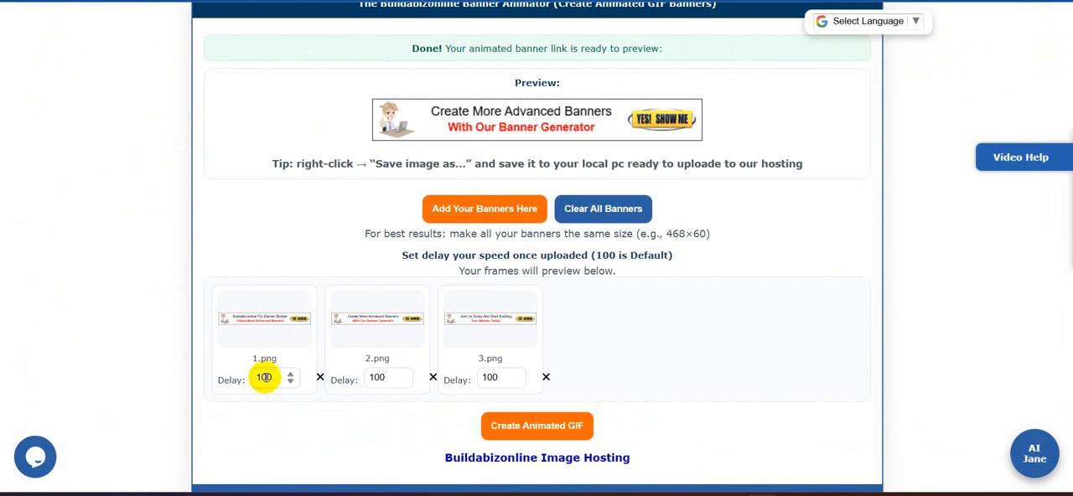
- Set the delay of frames 1.png, 2.png and 3.png to 130 each and create the animated GIF from them
{"action": "left_click", "coordinate": [264, 378]}
{"action": "key", "text": "BackSpace"}
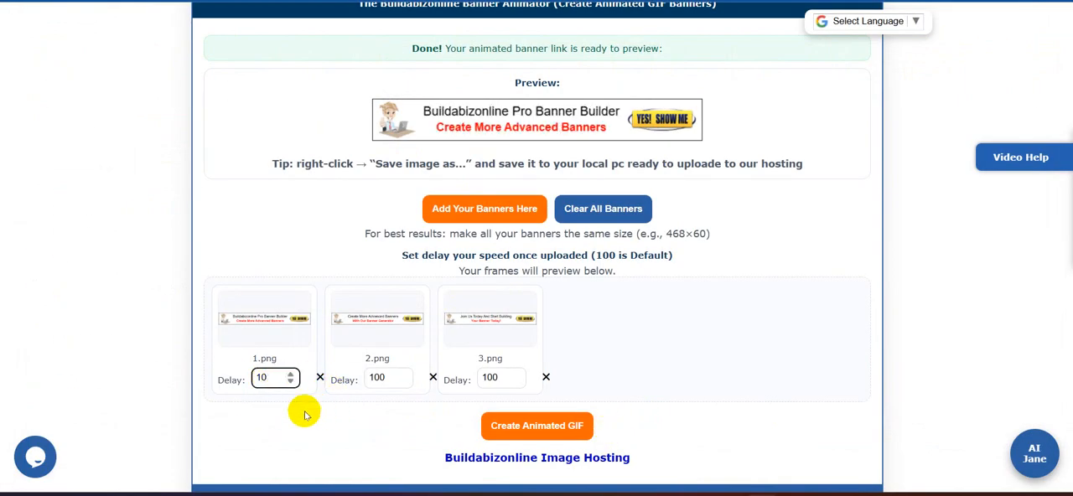
{"action": "type", "text": "3"}
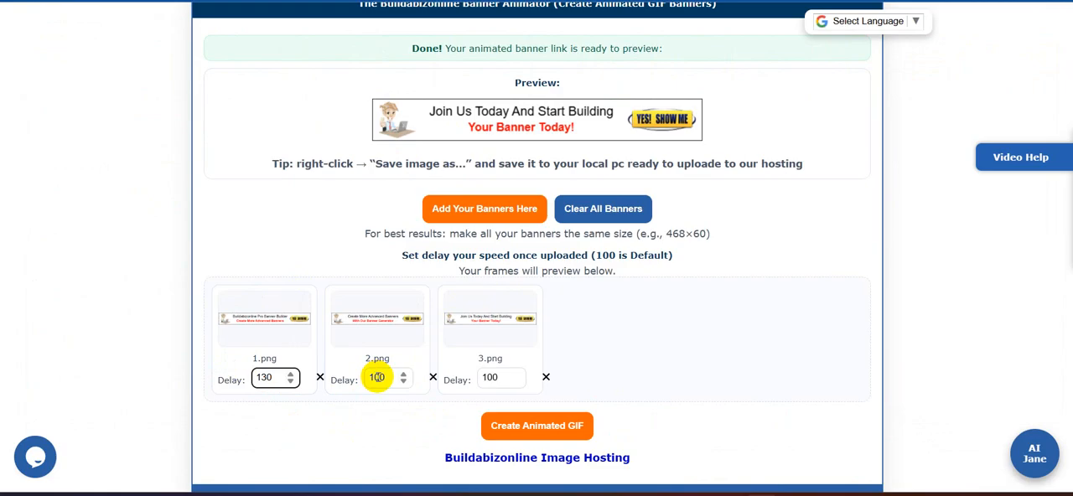
{"action": "left_click", "coordinate": [377, 377]}
{"action": "key", "text": "BackSpace"}
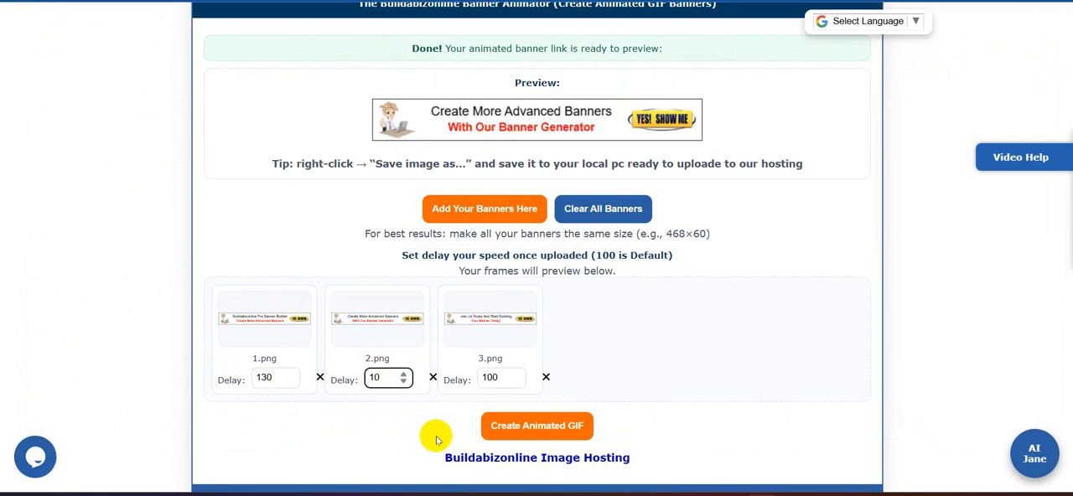
{"action": "type", "text": "3"}
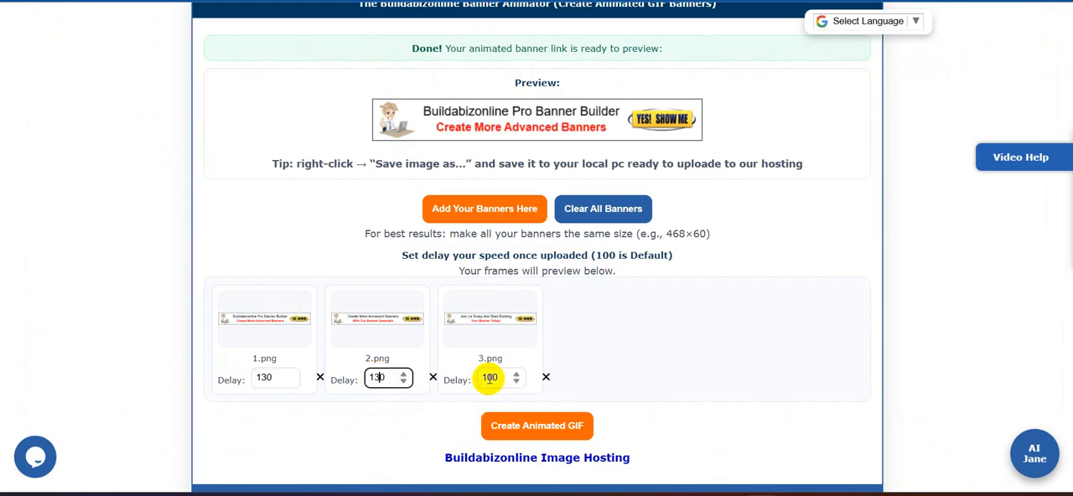
{"action": "left_click", "coordinate": [490, 378]}
{"action": "key", "text": "BackSpace"}
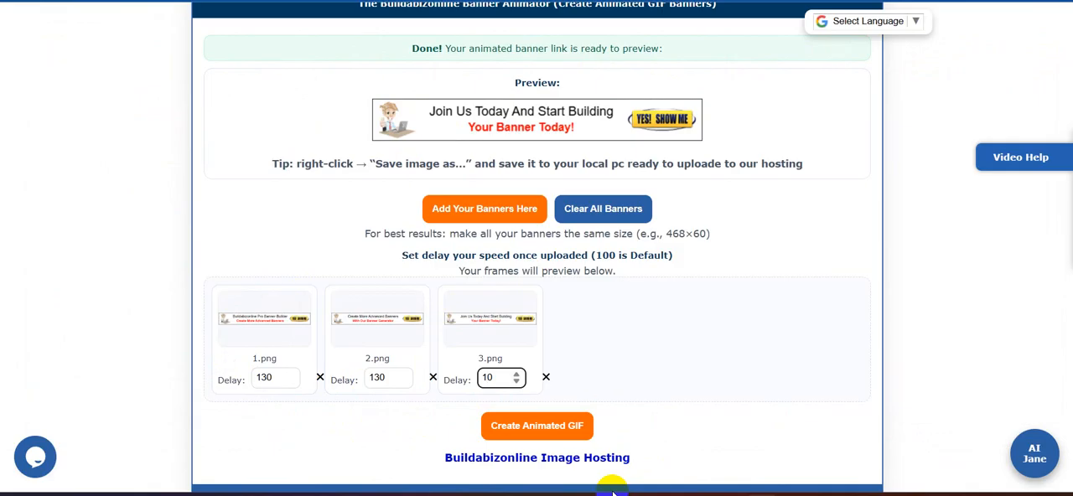
{"action": "type", "text": "3"}
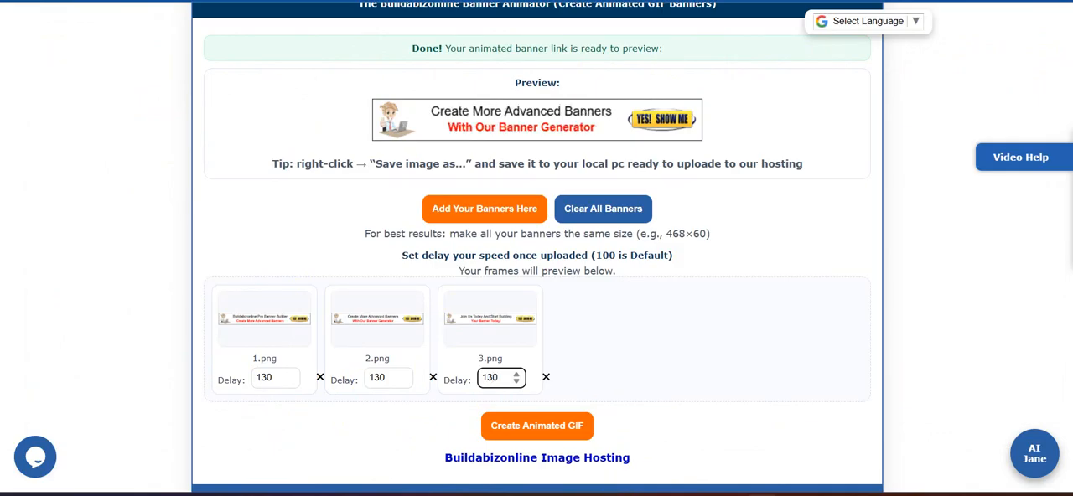
{"action": "left_click", "coordinate": [530, 428]}
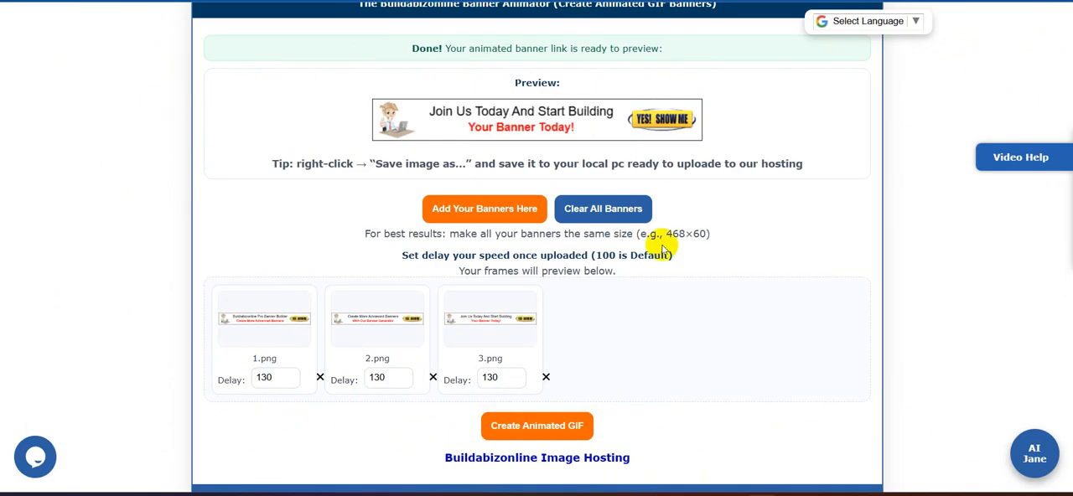
{"action": "scroll", "coordinate": [662, 249], "scroll_direction": "up", "scroll_amount": 3}
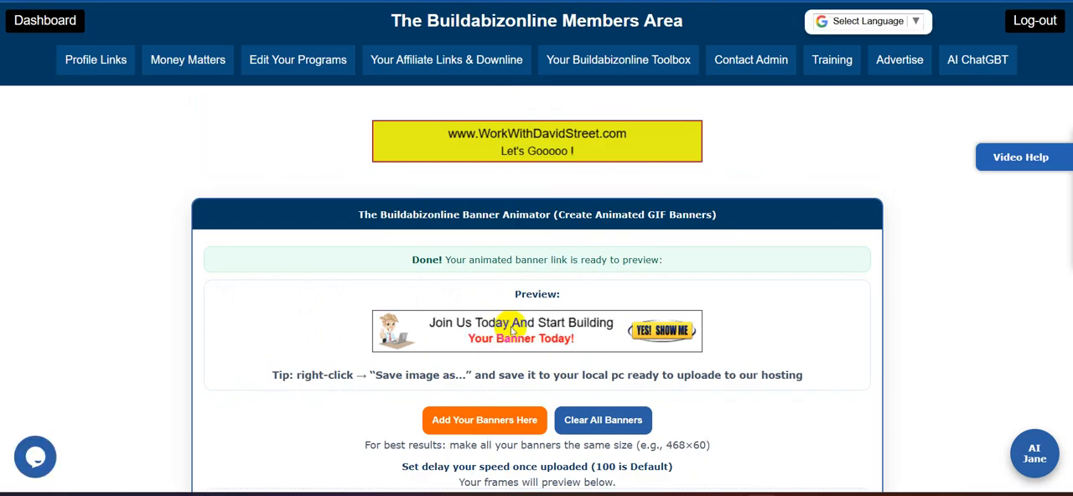
{"action": "scroll", "coordinate": [966, 285], "scroll_direction": "down", "scroll_amount": 3}
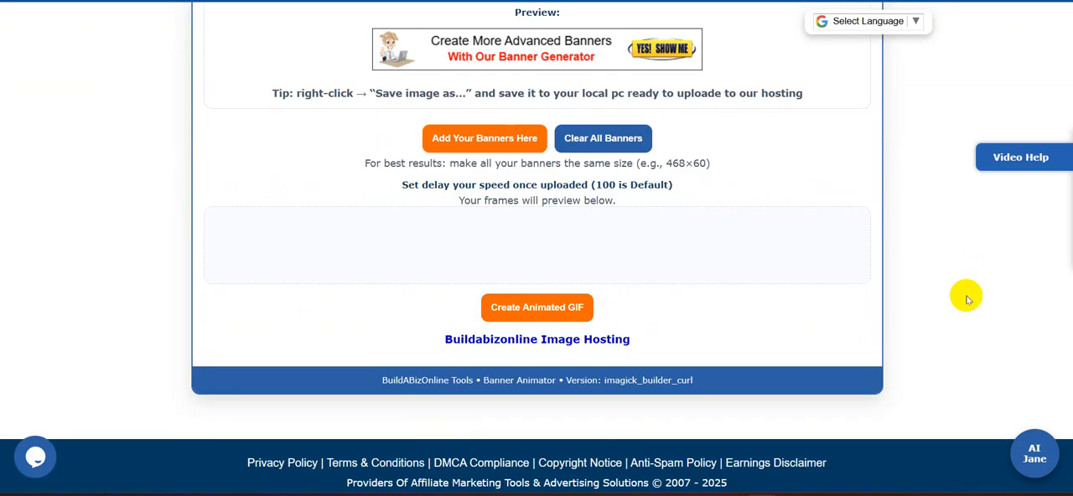
{"action": "scroll", "coordinate": [964, 299], "scroll_direction": "up", "scroll_amount": 2}
{"action": "scroll", "coordinate": [903, 299], "scroll_direction": "down", "scroll_amount": 2}
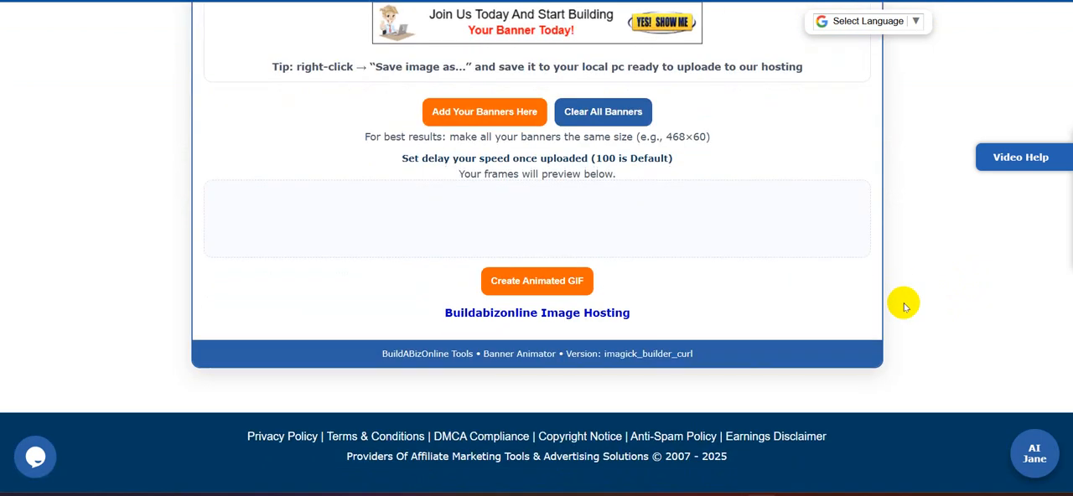
{"action": "scroll", "coordinate": [904, 306], "scroll_direction": "up", "scroll_amount": 2}
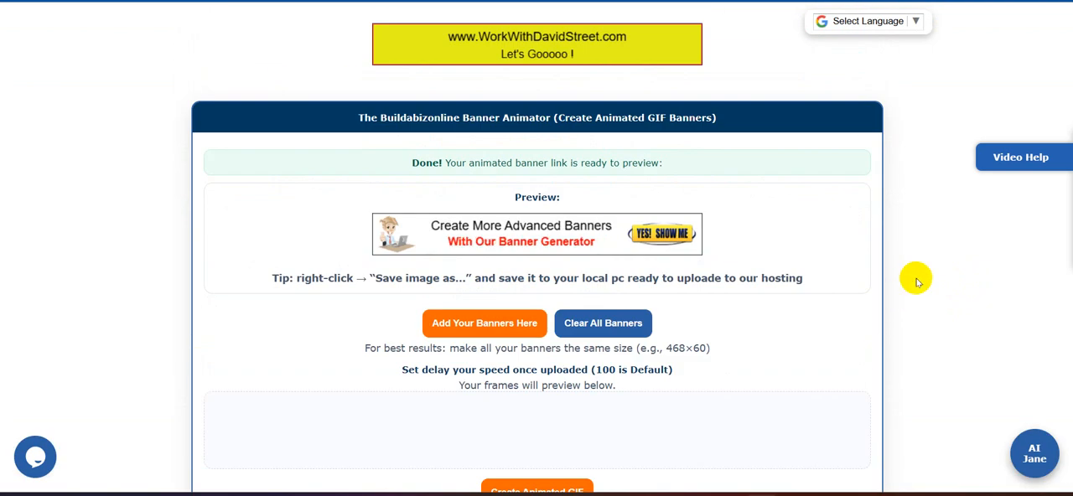
{"action": "scroll", "coordinate": [904, 230], "scroll_direction": "down", "scroll_amount": 1}
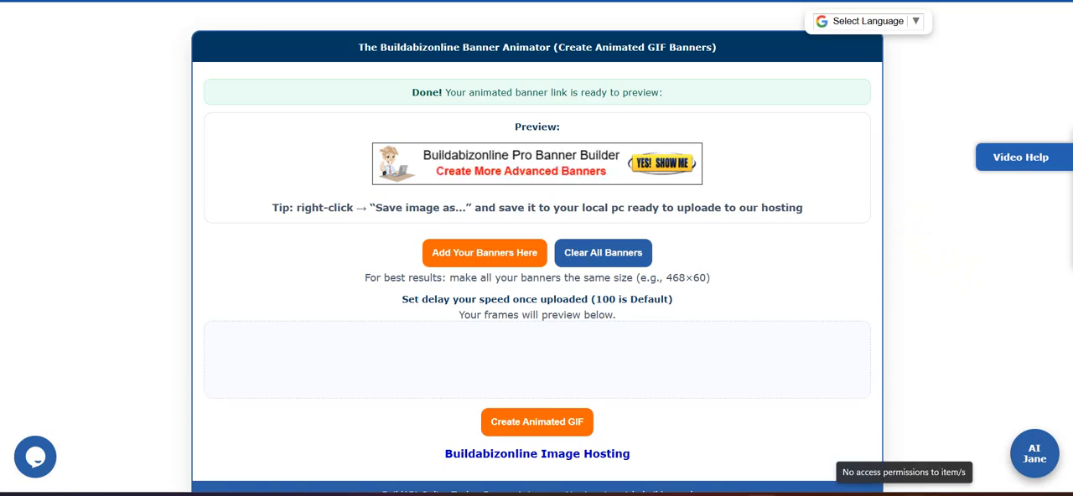
{"action": "scroll", "coordinate": [936, 311], "scroll_direction": "up", "scroll_amount": 2}
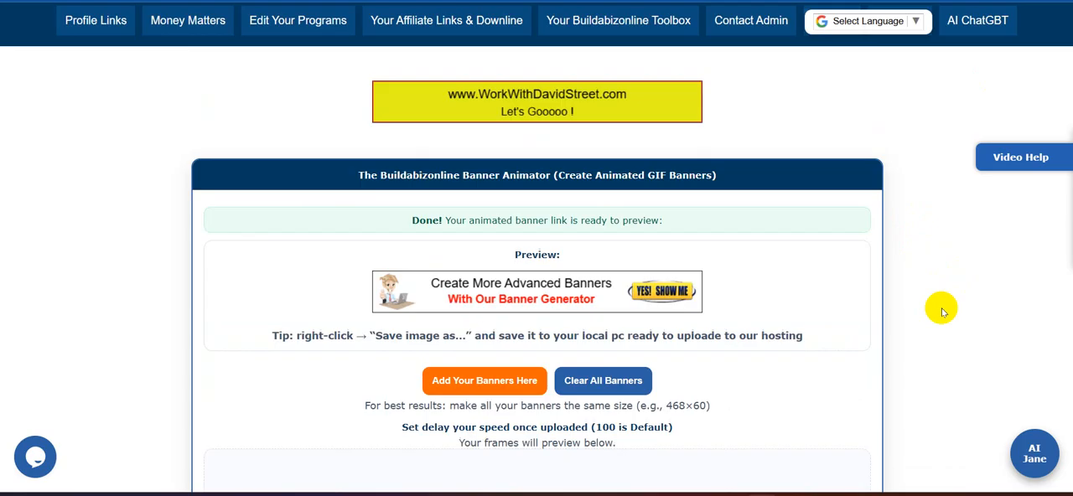